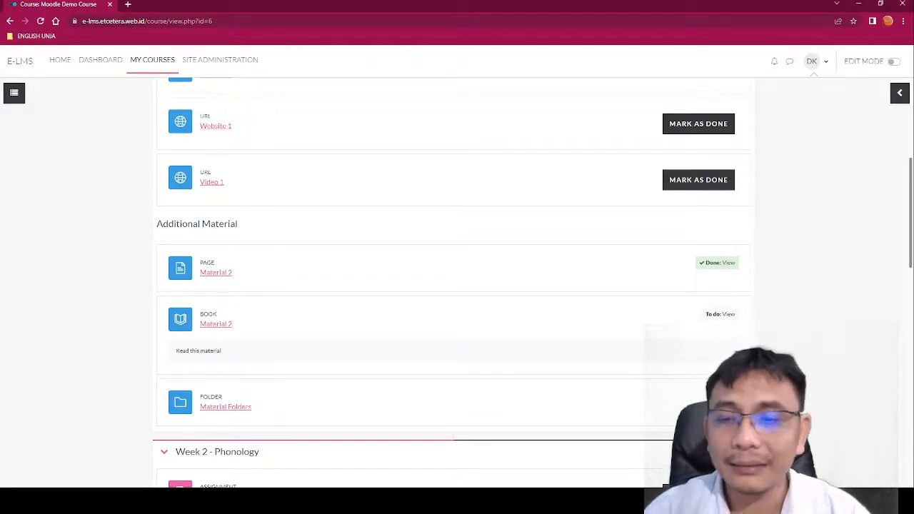
Step: Open the question bank of the Moodle Demo Course
scroll(658, 271, "up", 5)
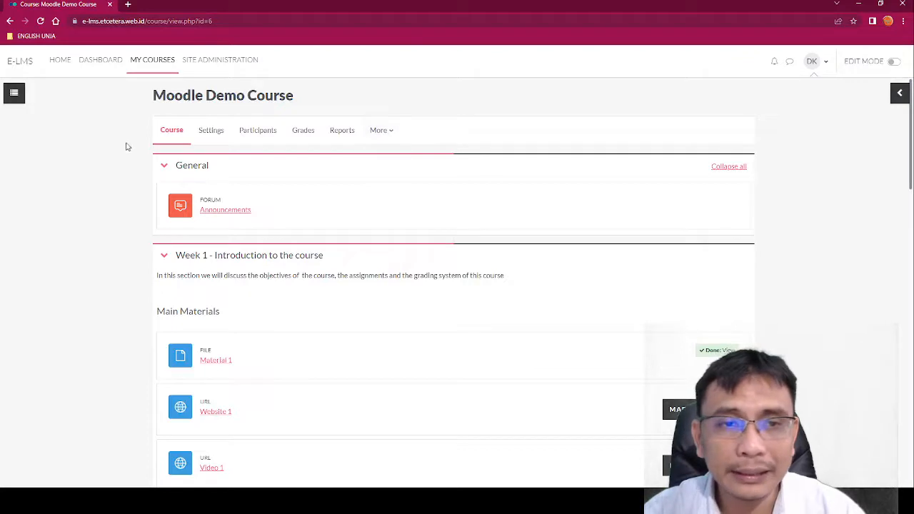
left_click(392, 135)
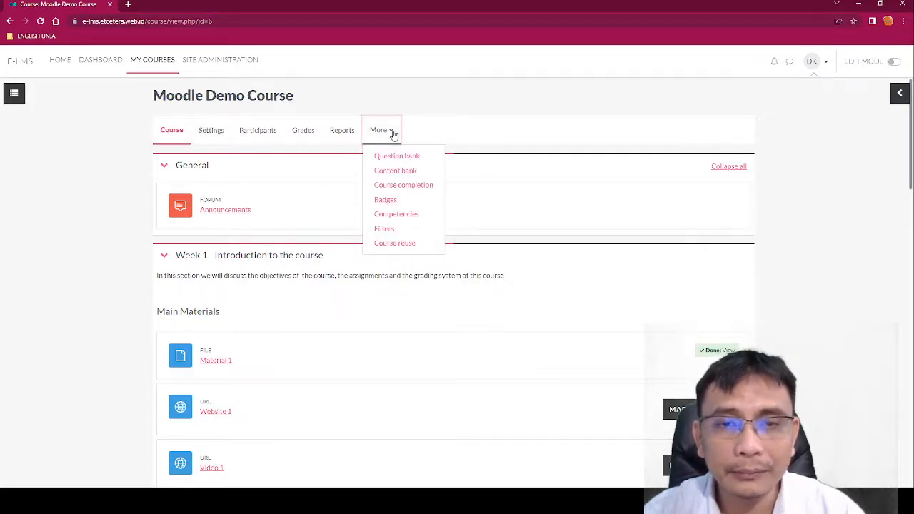
left_click(397, 157)
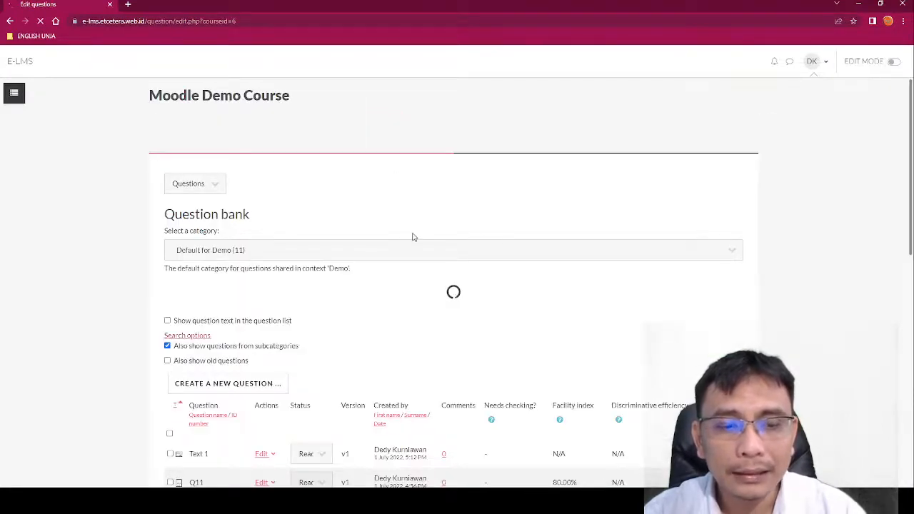
Step: Examine the questions listed in the Default for Demo category, including their status, version, facility index and usage
scroll(413, 237, "down", 6)
scroll(370, 286, "up", 2)
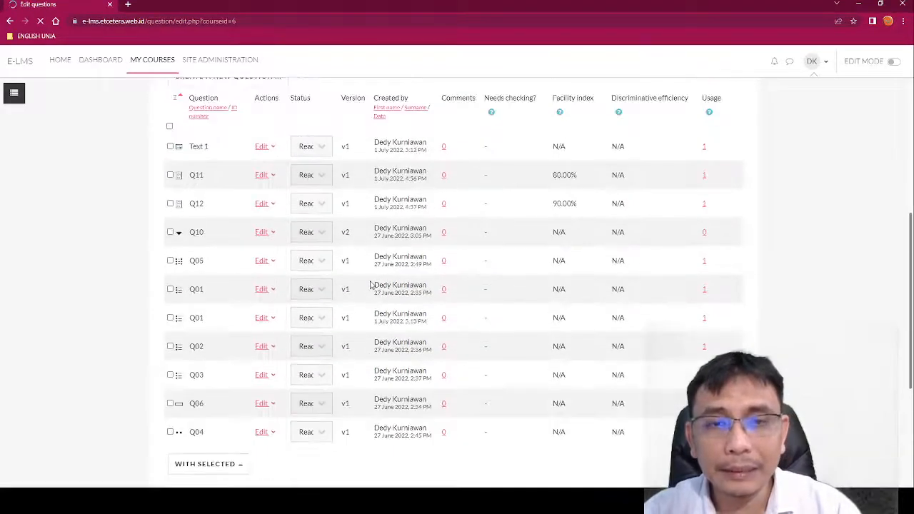
scroll(370, 285, "up", 1)
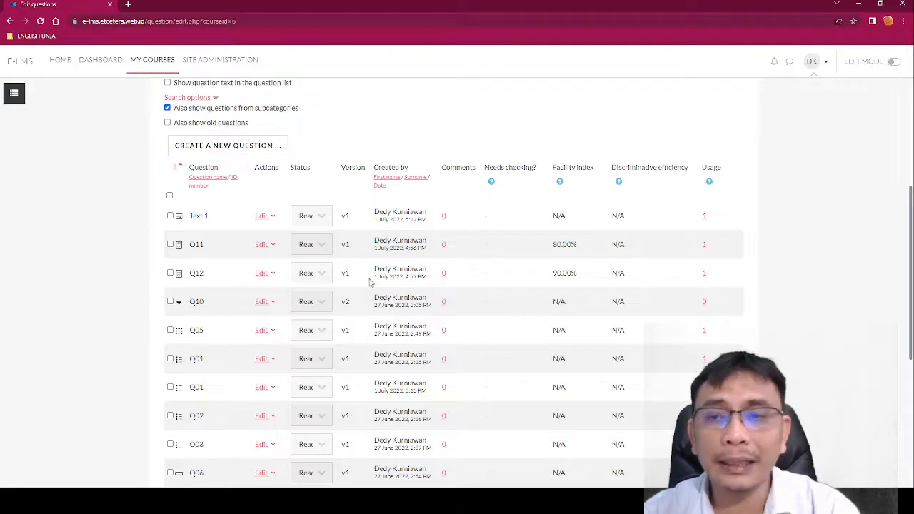
scroll(371, 283, "up", 1)
scroll(370, 283, "up", 2)
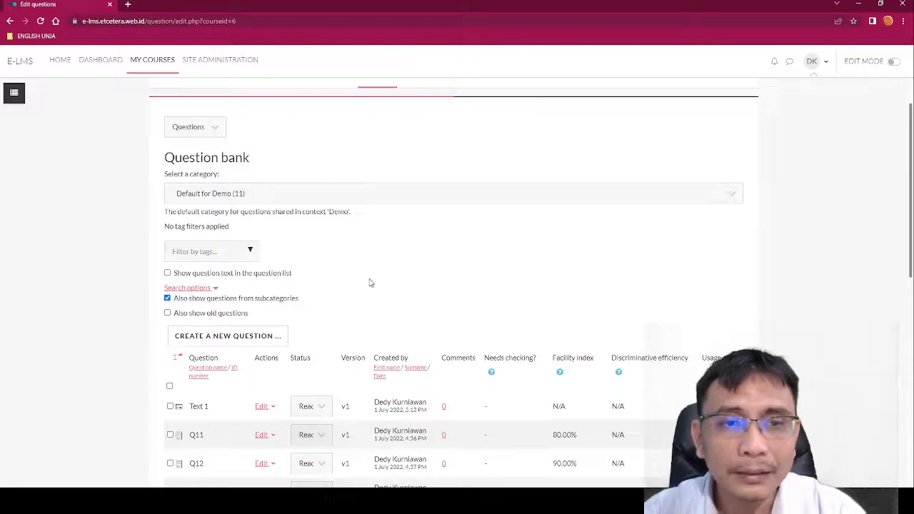
scroll(370, 283, "down", 3)
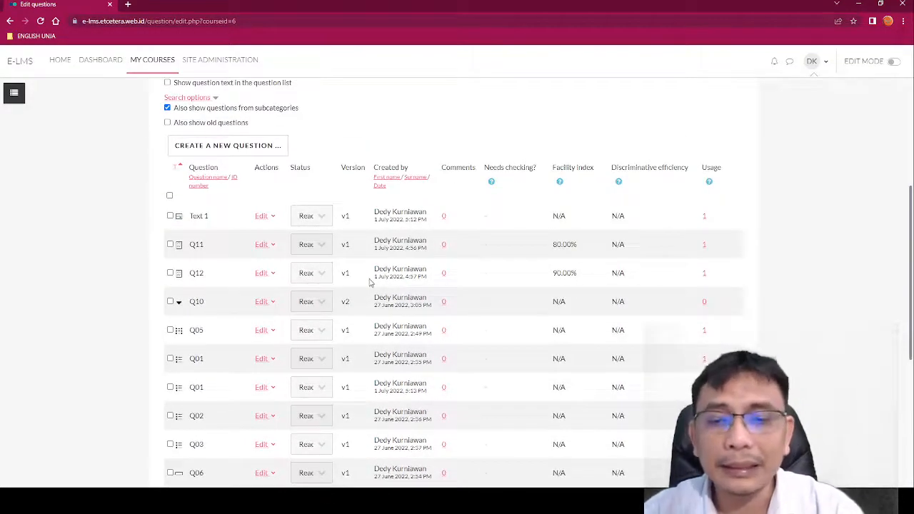
scroll(370, 283, "down", 5)
scroll(370, 283, "up", 8)
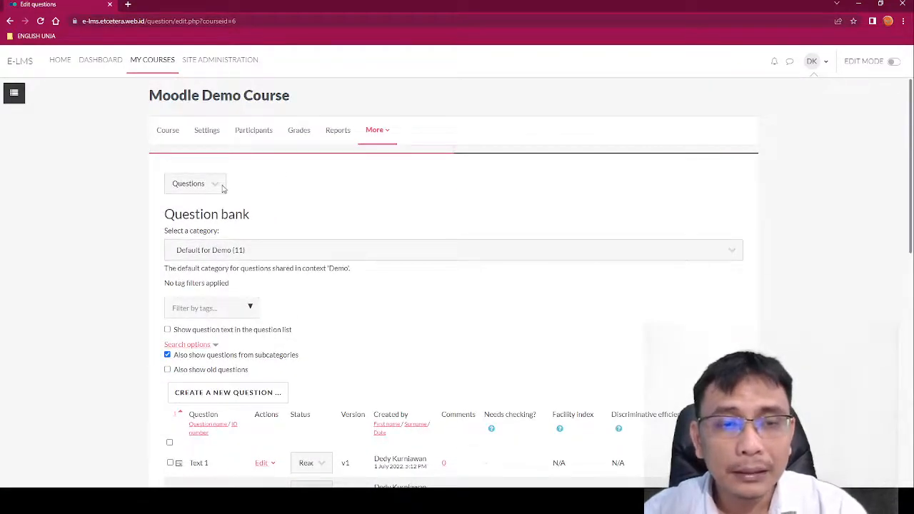
Step: Review the question types offered for a new question, and close the chooser without adding one
scroll(325, 322, "down", 2)
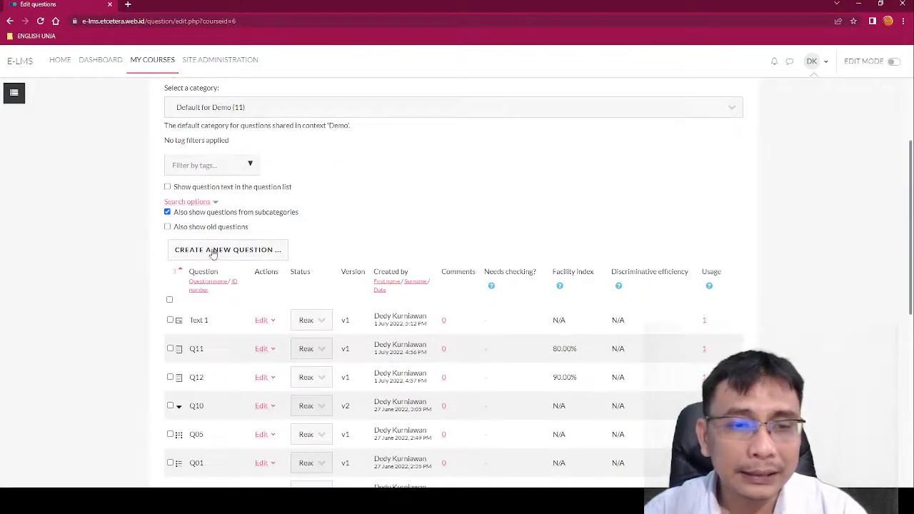
left_click(226, 255)
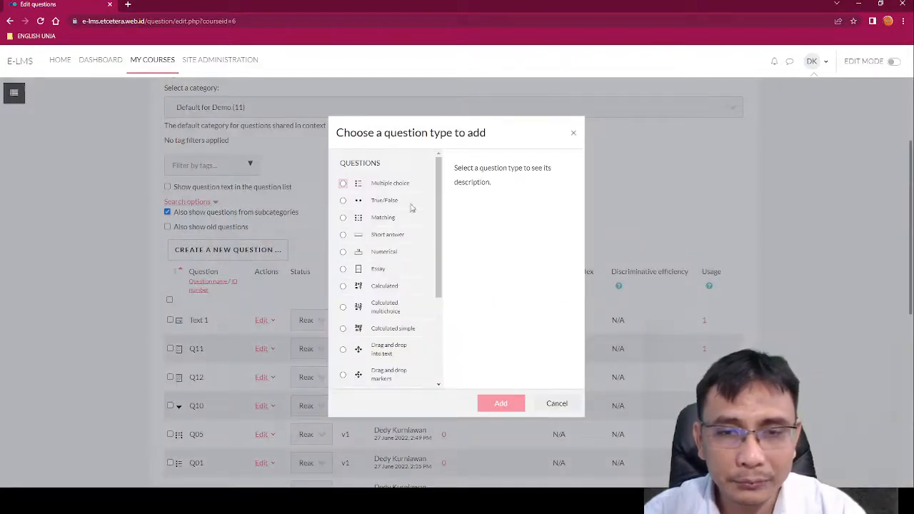
scroll(375, 191, "down", 3)
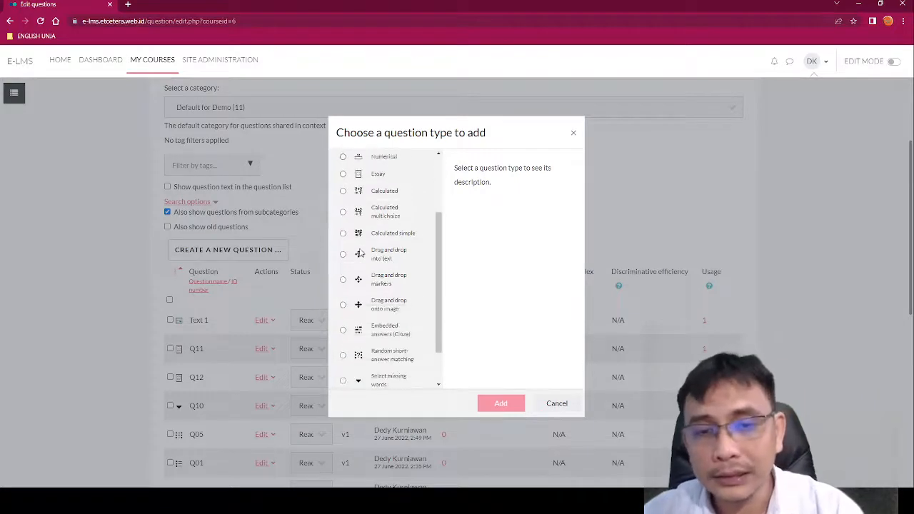
scroll(368, 191, "up", 3)
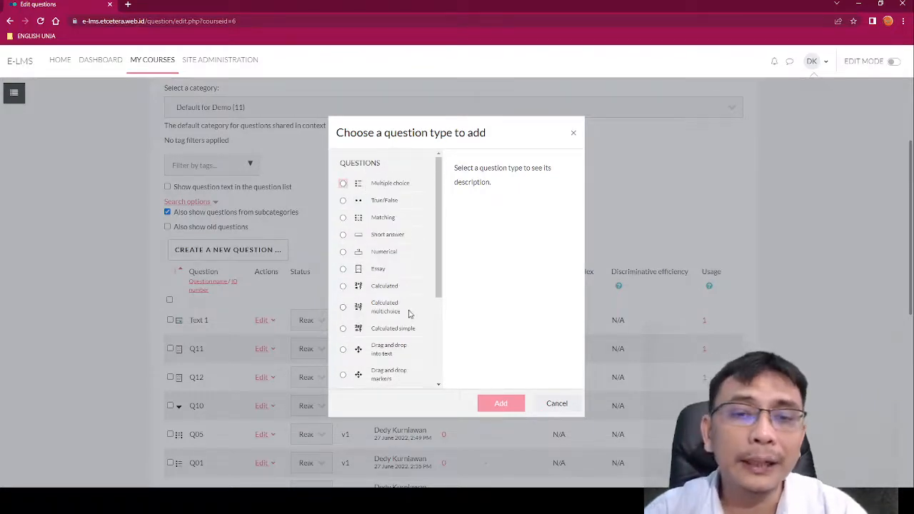
left_click(541, 404)
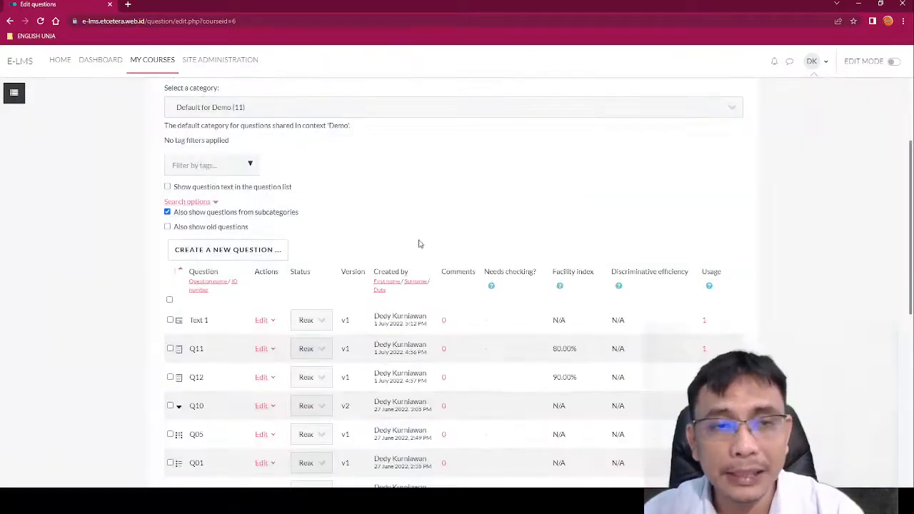
Step: Switch from the question list to the management of the course's question categories
scroll(420, 240, "up", 2)
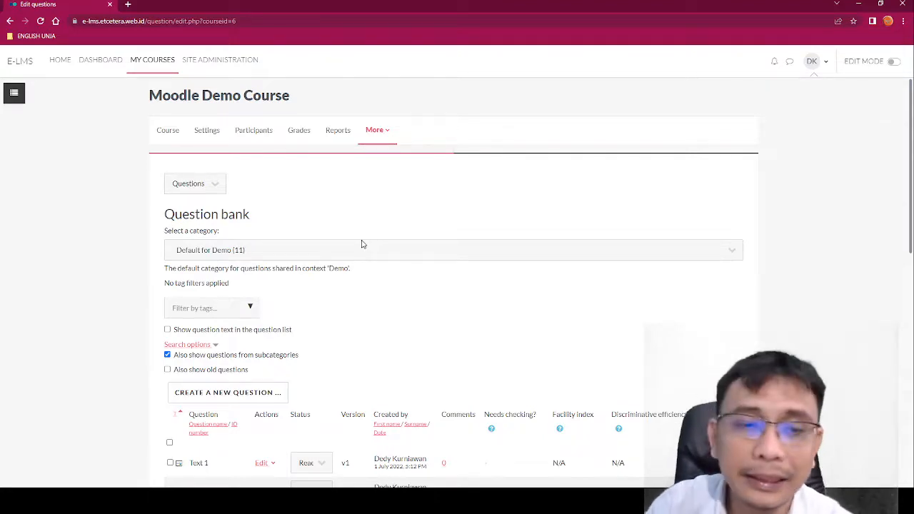
scroll(371, 246, "down", 3)
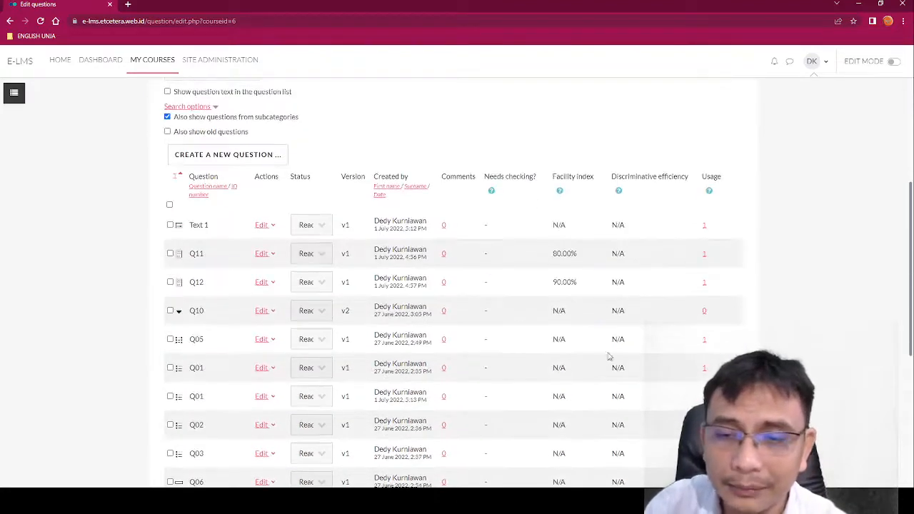
scroll(588, 255, "down", 3)
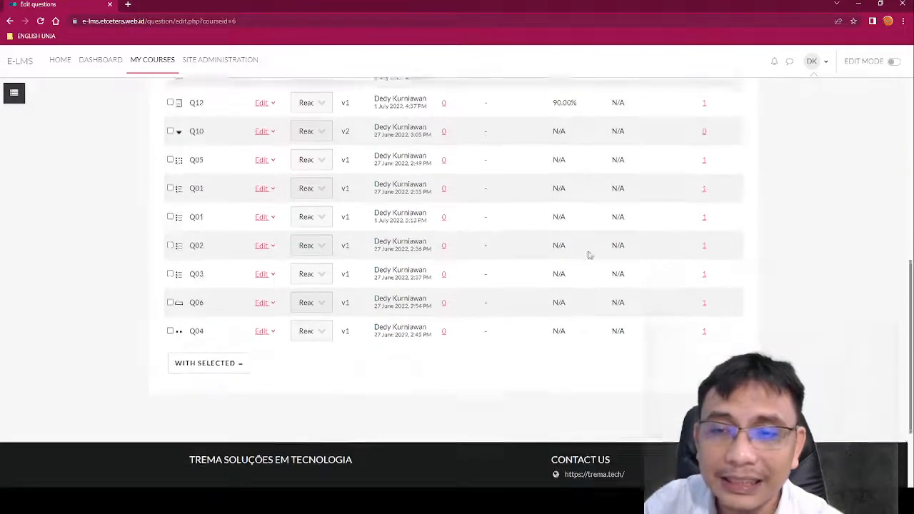
scroll(588, 255, "up", 3)
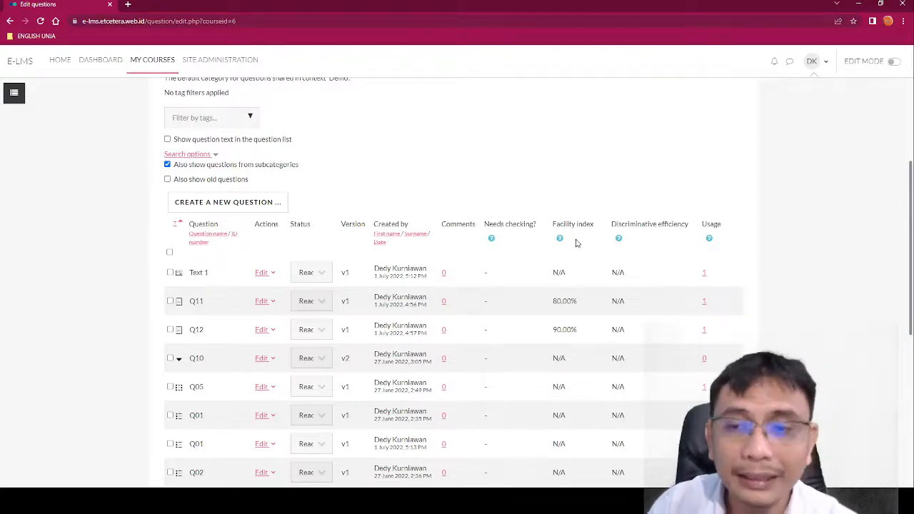
scroll(578, 239, "up", 3)
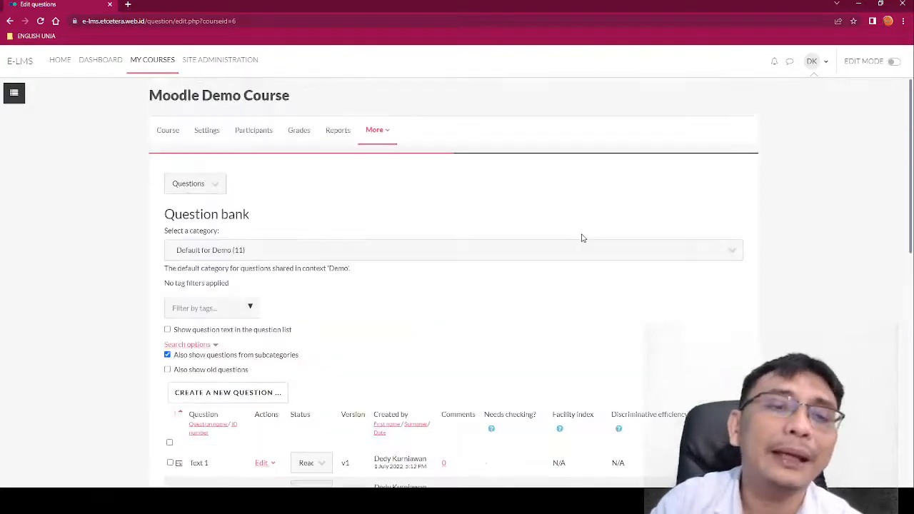
left_click(208, 185)
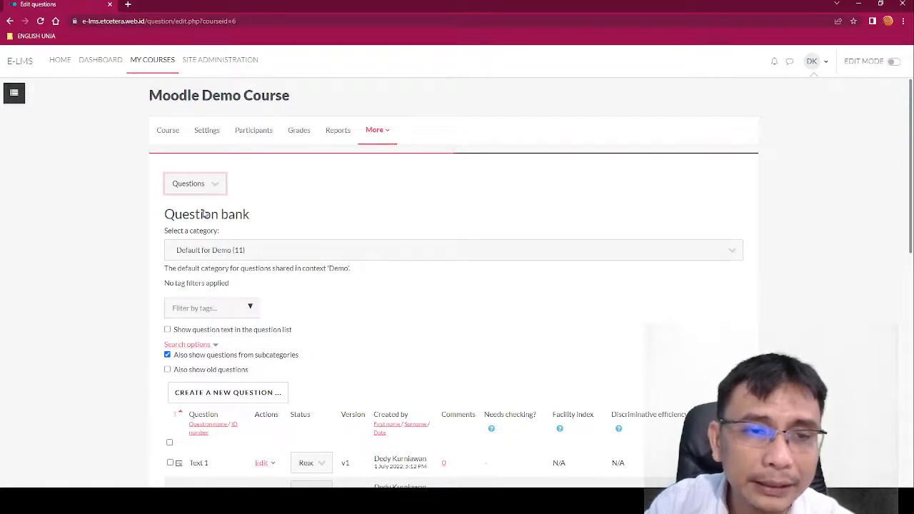
left_click(205, 213)
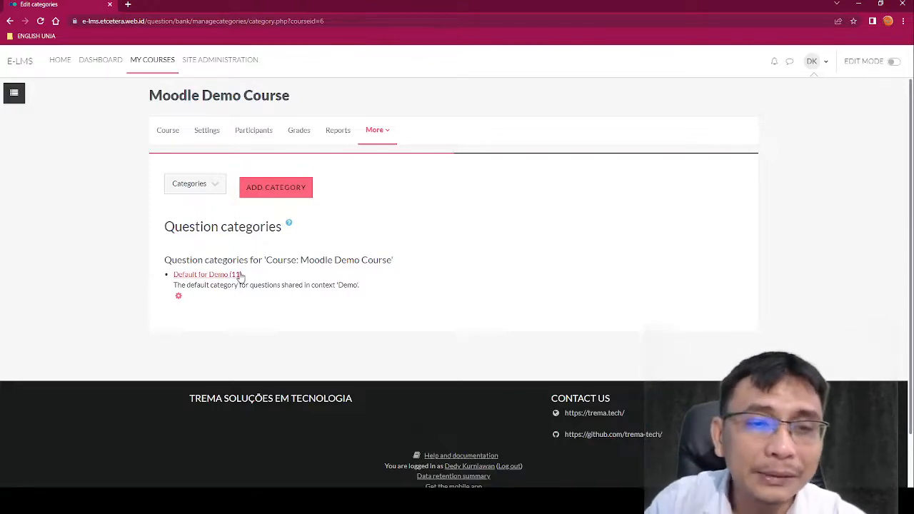
Step: Add a question category named Quiz 1 under the parent category Default for Demo
left_click(289, 197)
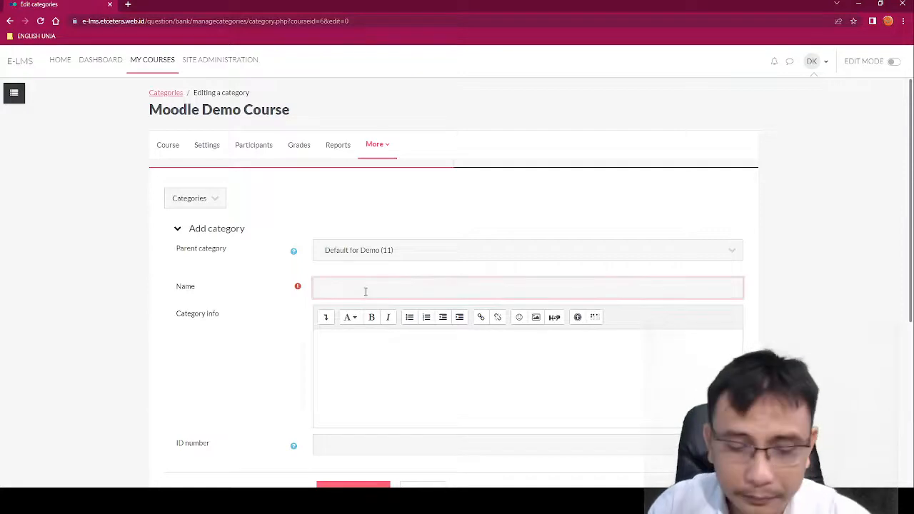
type("Quiz 1")
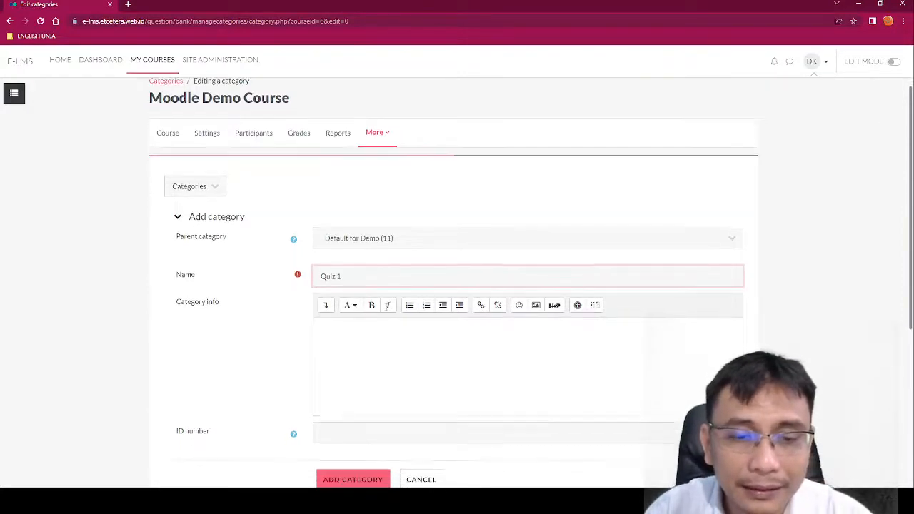
scroll(362, 322, "down", 3)
left_click(357, 348)
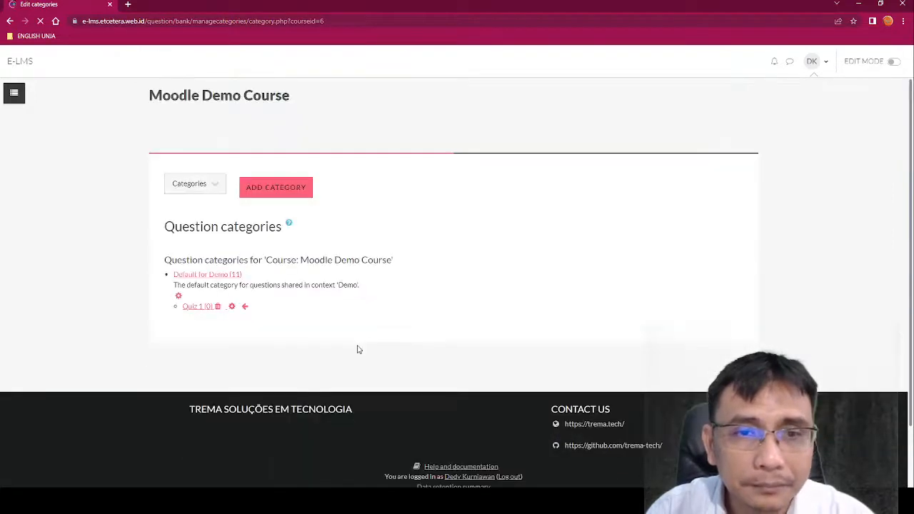
Step: Add a question category named Quiz 2 under the parent category Default for Demo
left_click(282, 198)
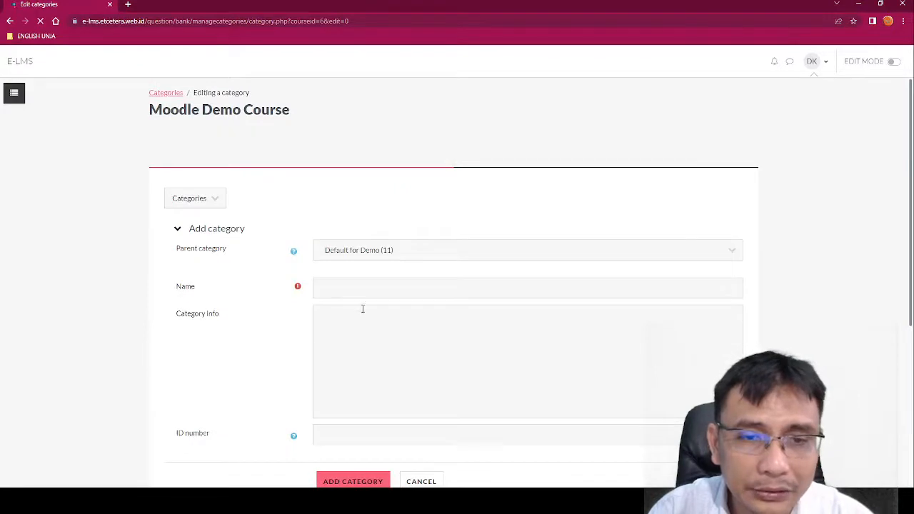
left_click(364, 287)
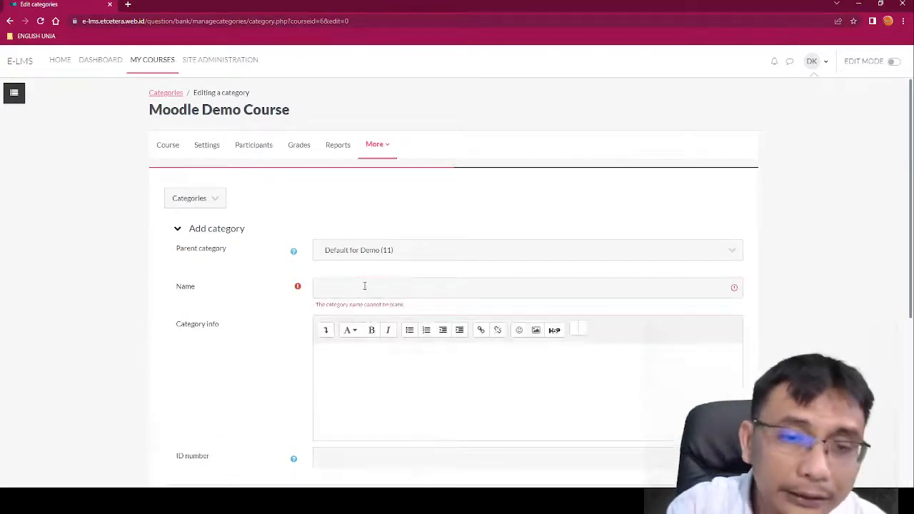
type("Quiz 2")
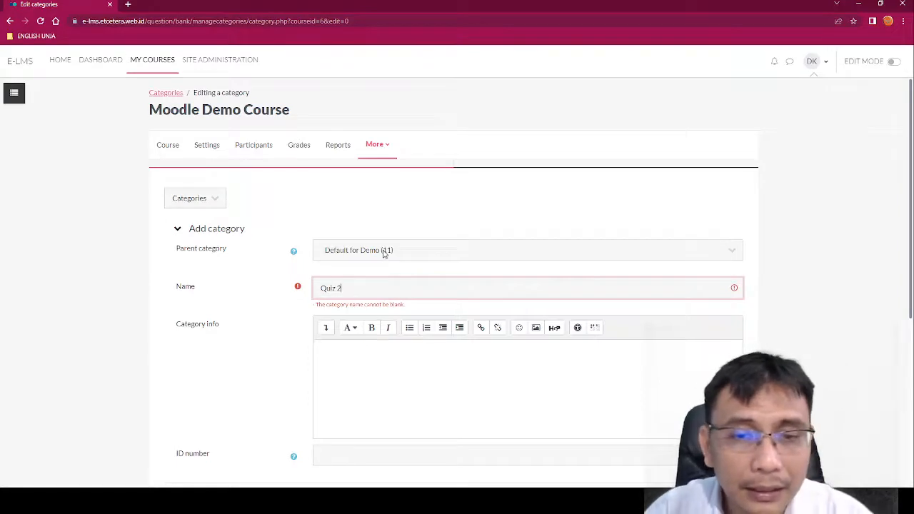
scroll(281, 382, "down", 2)
left_click(357, 404)
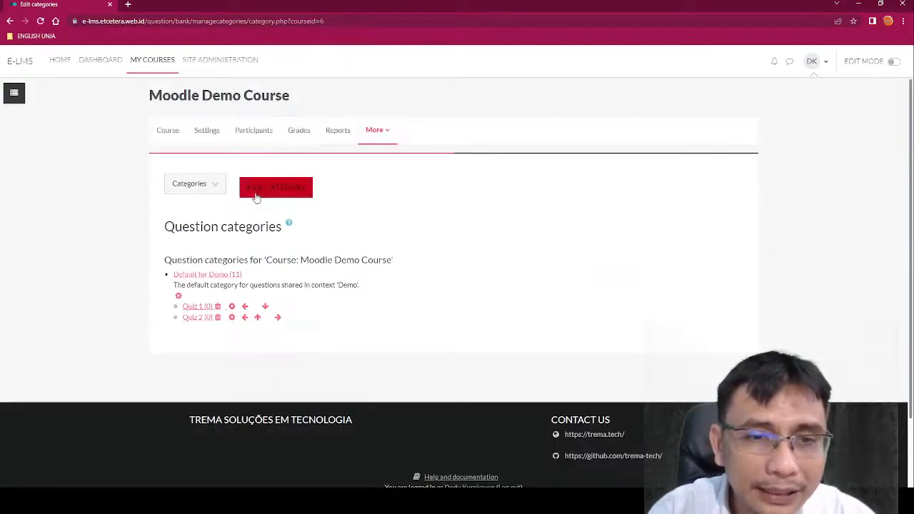
Step: Add another question category named Quiz 1 under the parent category Default for Demo
left_click(277, 189)
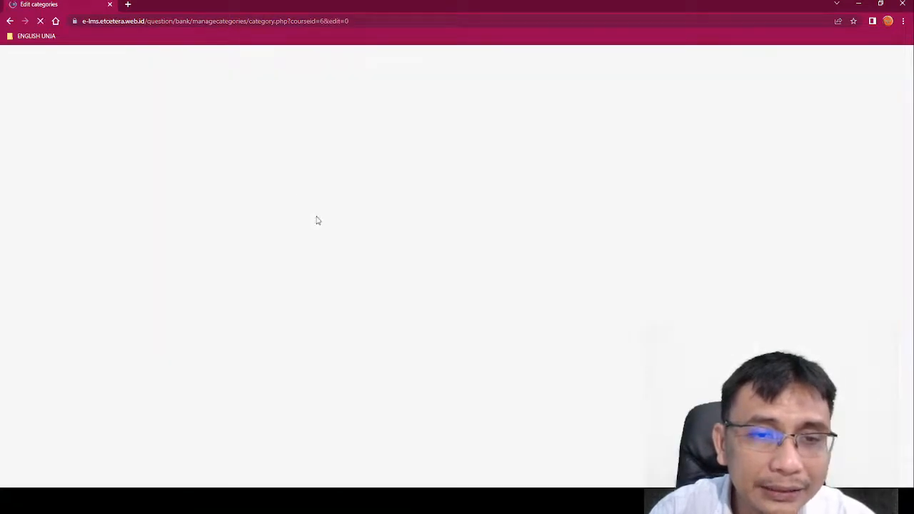
left_click(363, 288)
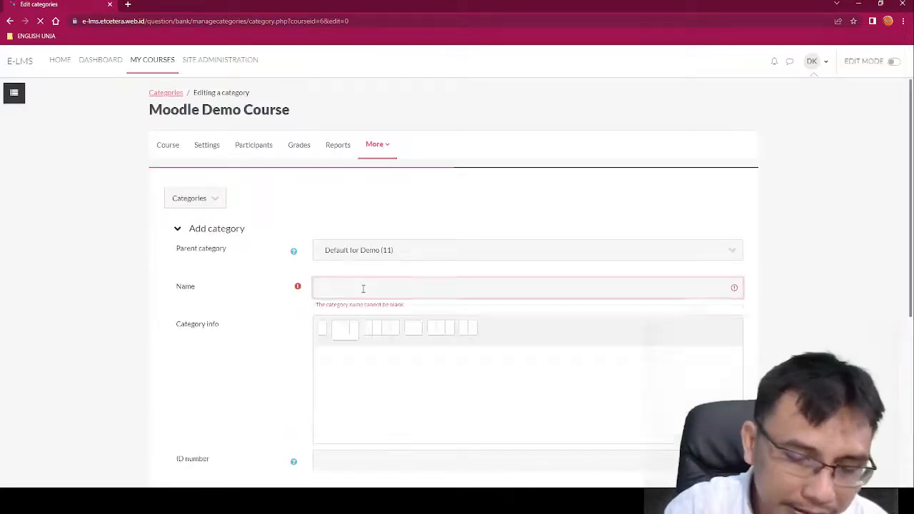
scroll(363, 290, "down", 6)
scroll(358, 287, "up", 5)
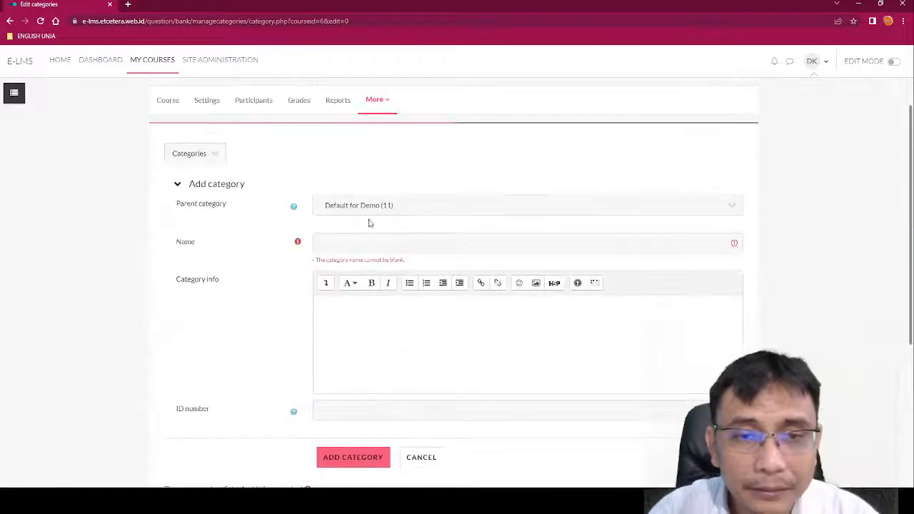
type("Quiz 1")
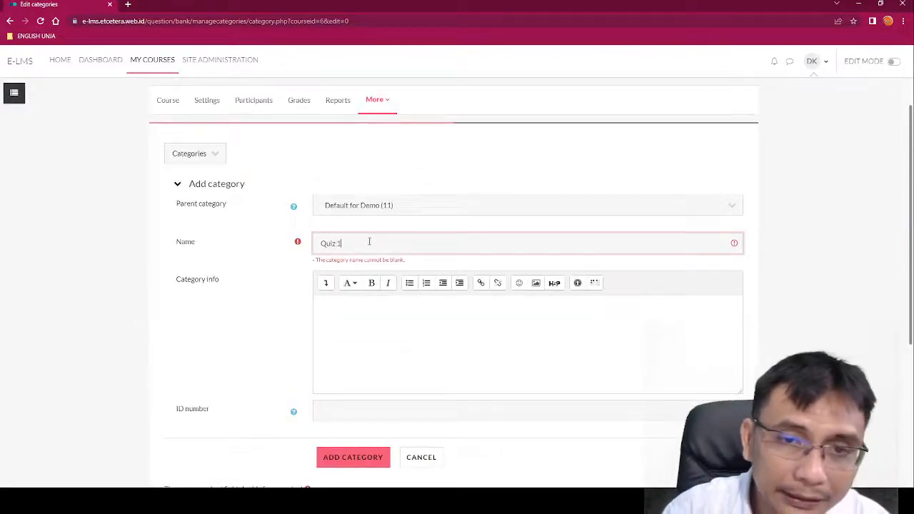
left_click(365, 461)
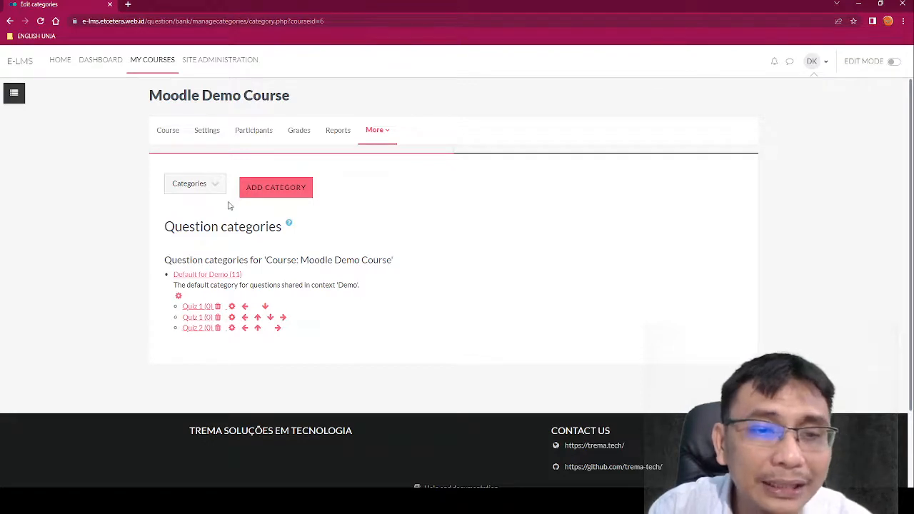
Step: Add a question category named Indicator 1.1 under the parent category Quiz 1
left_click(262, 191)
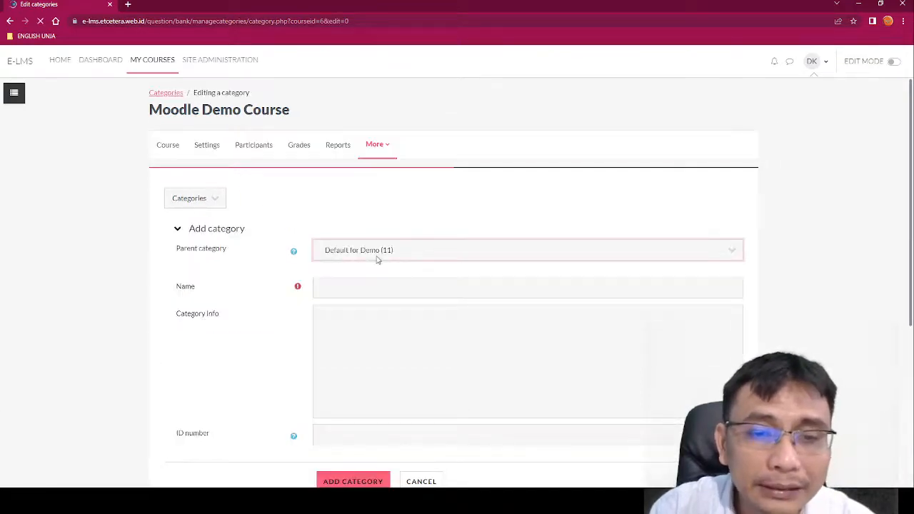
left_click(369, 293)
type("Indicat")
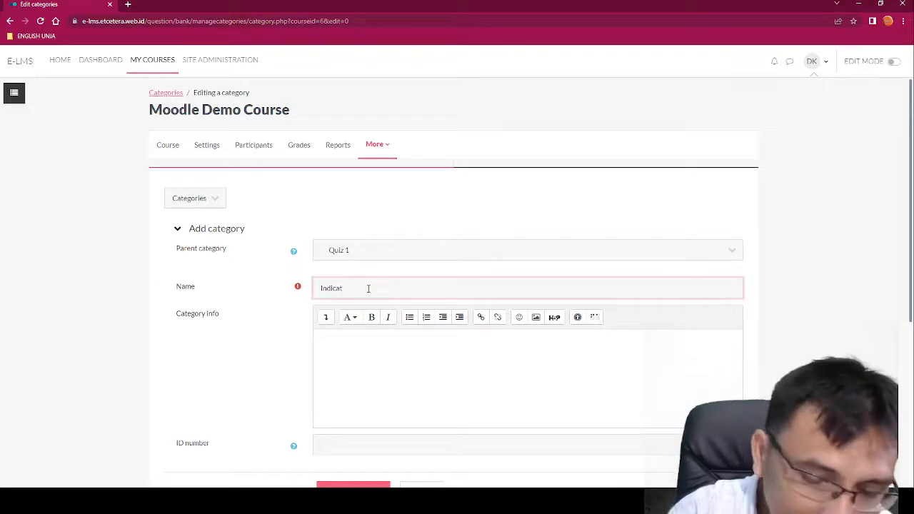
type("or 1.1")
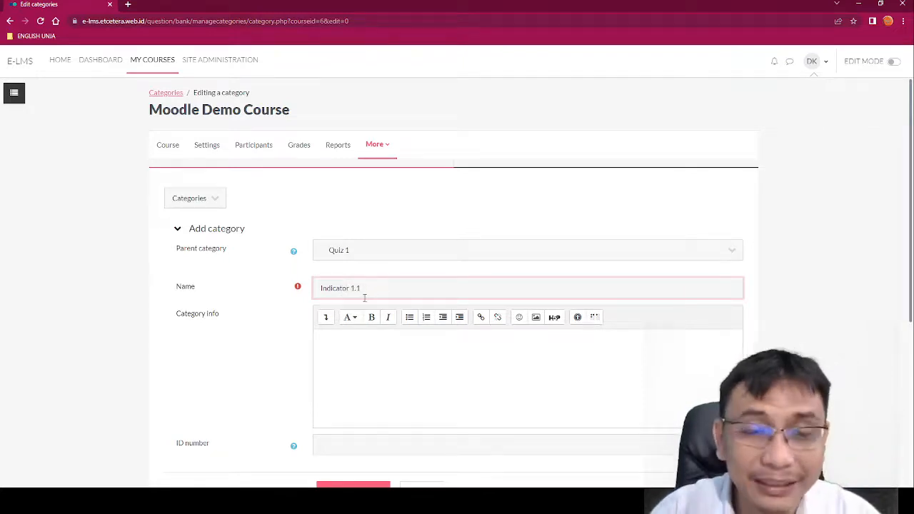
scroll(364, 297, "down", 2)
left_click(368, 403)
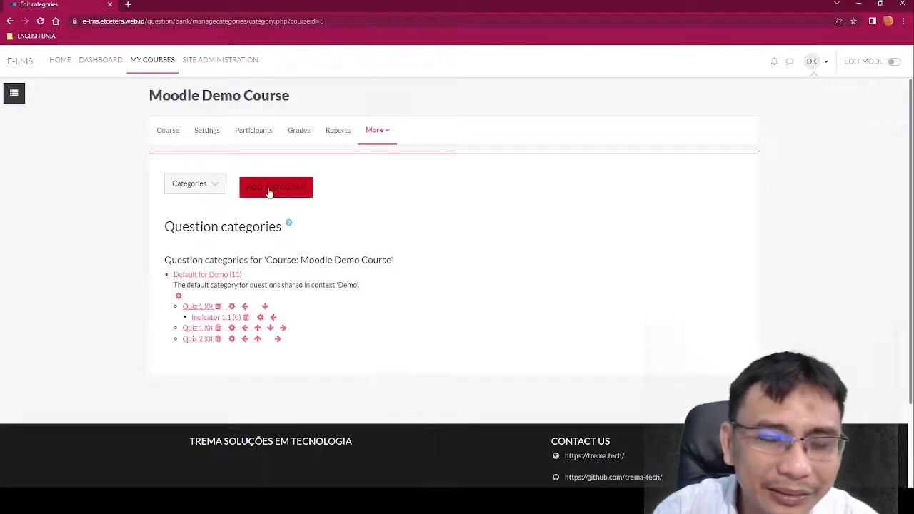
Step: Add a question category named Indicator 1.2 under the parent category Quiz 1
left_click(270, 189)
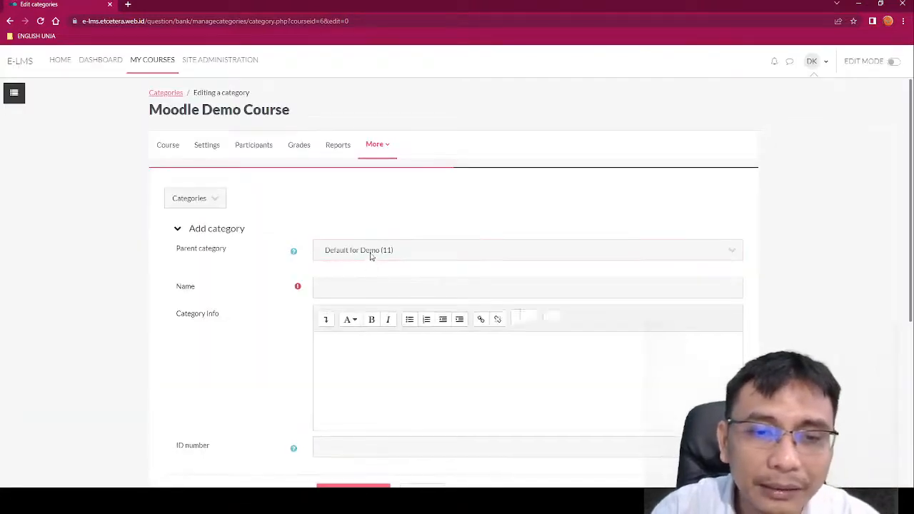
left_click(371, 256)
left_click(363, 292)
left_click(369, 294)
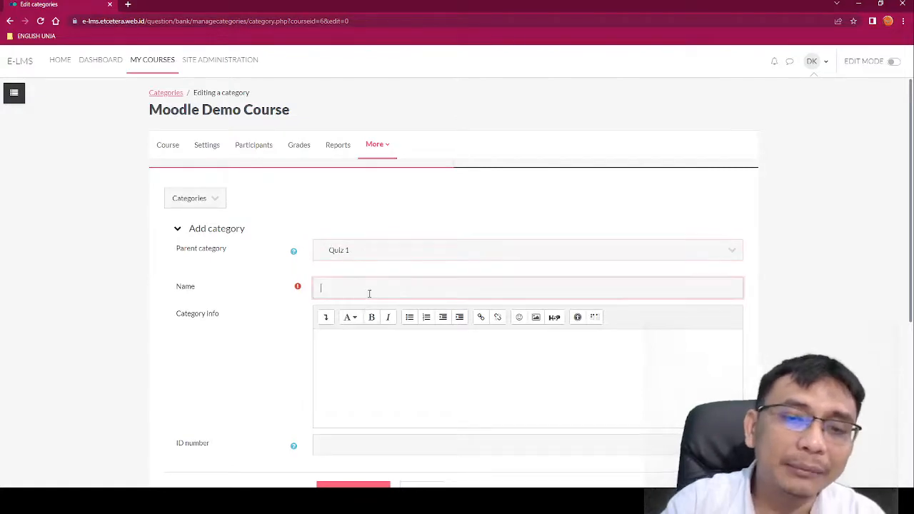
type("Indicator 1.2")
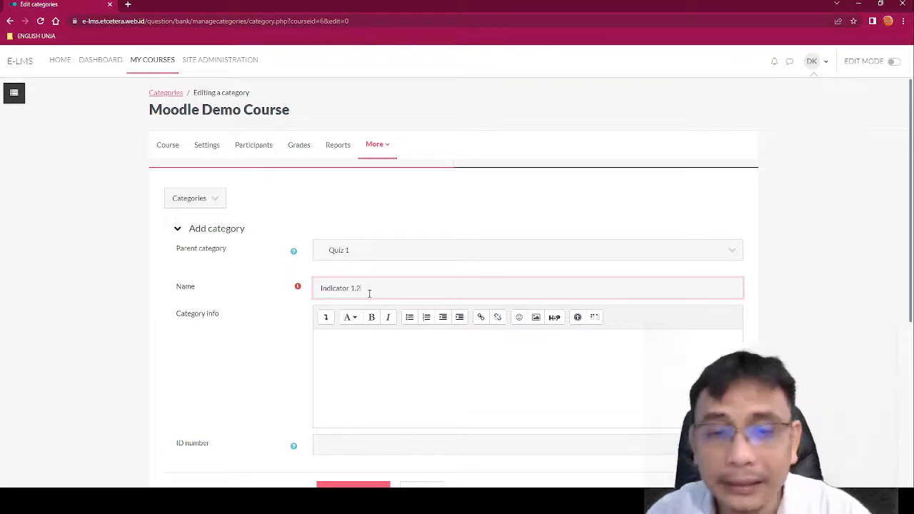
scroll(403, 275, "down", 2)
left_click(368, 350)
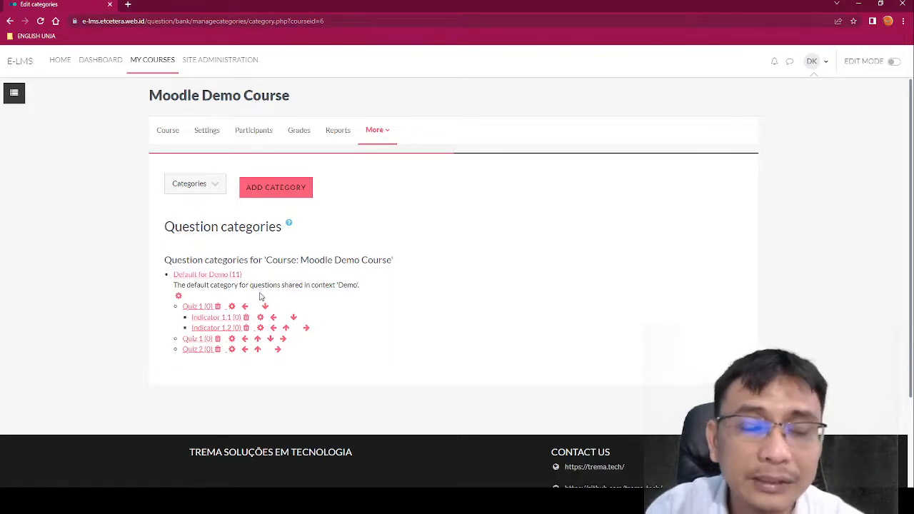
Step: Switch from category management to the course's question list and start adding a Multiple choice question
left_click(219, 190)
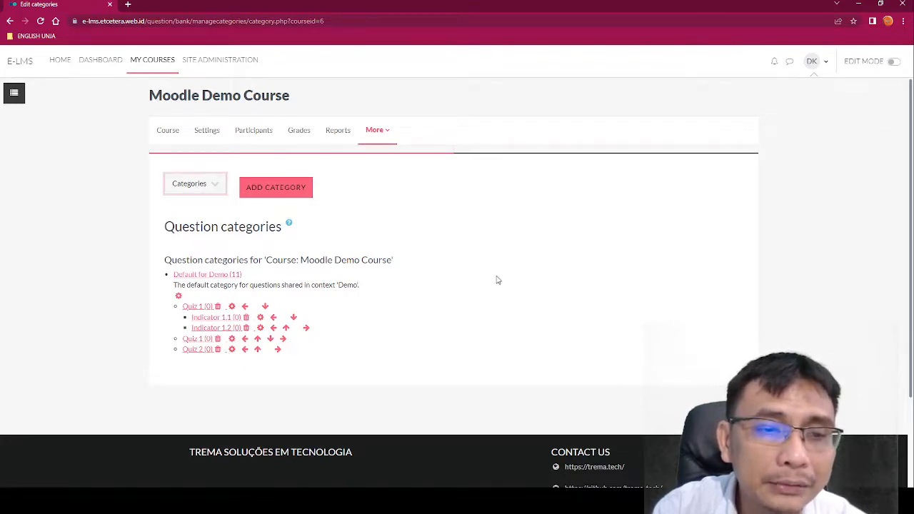
left_click(207, 205)
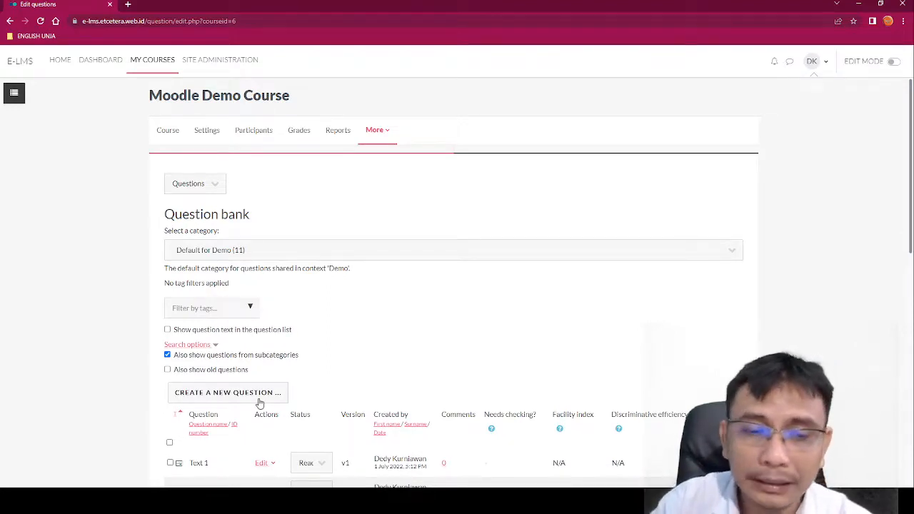
left_click(258, 401)
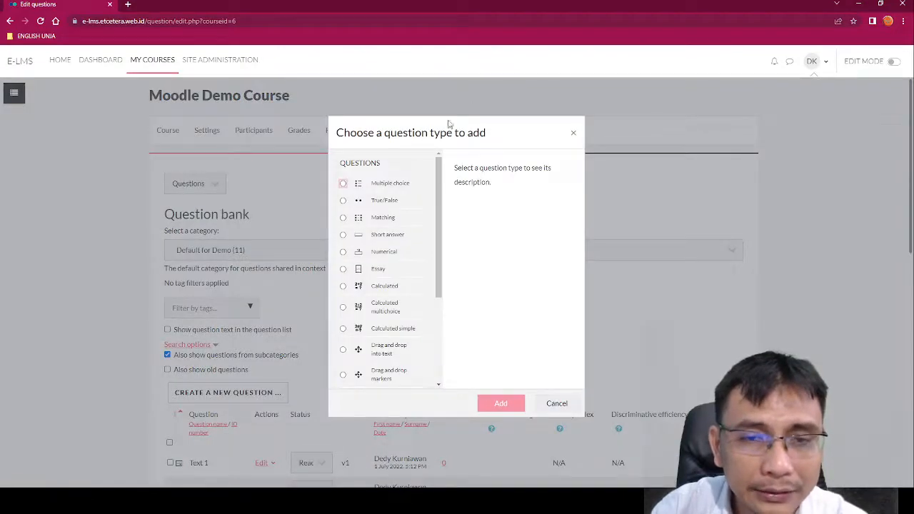
left_click(344, 184)
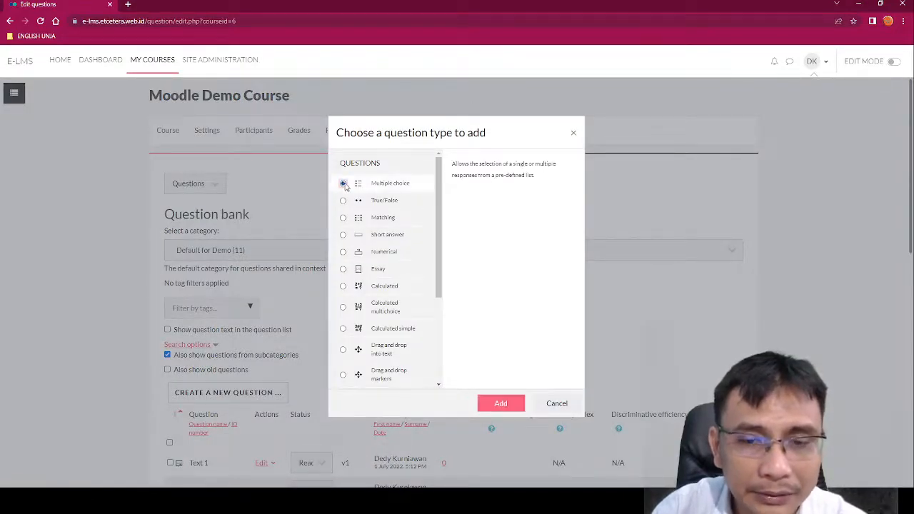
left_click(501, 404)
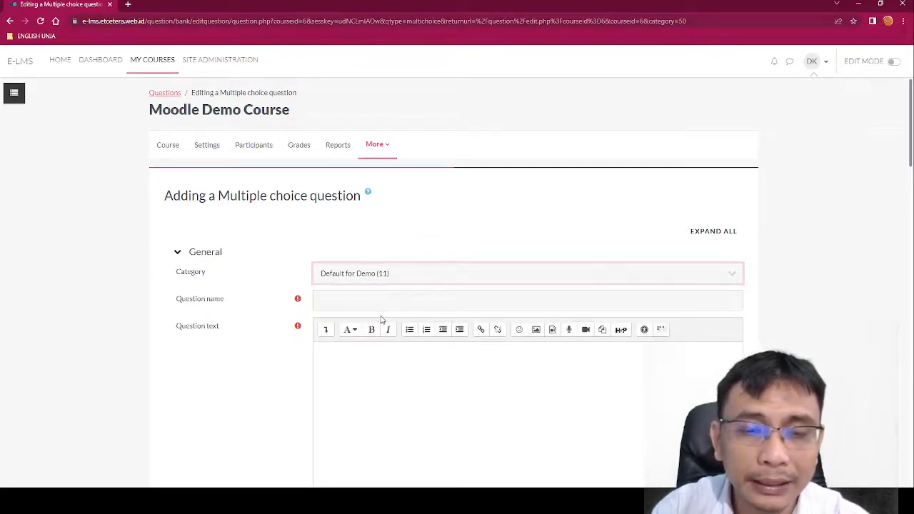
Step: Assign the question to the category Indicator 1.1, name it Q01 and enter the question text "What is your name?"
left_click(381, 320)
left_click(381, 302)
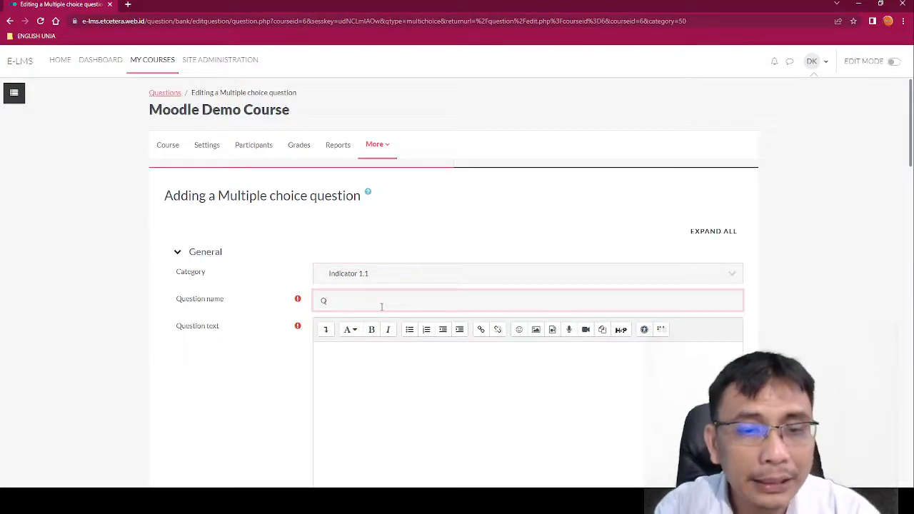
scroll(381, 301, "down", 2)
left_click(402, 264)
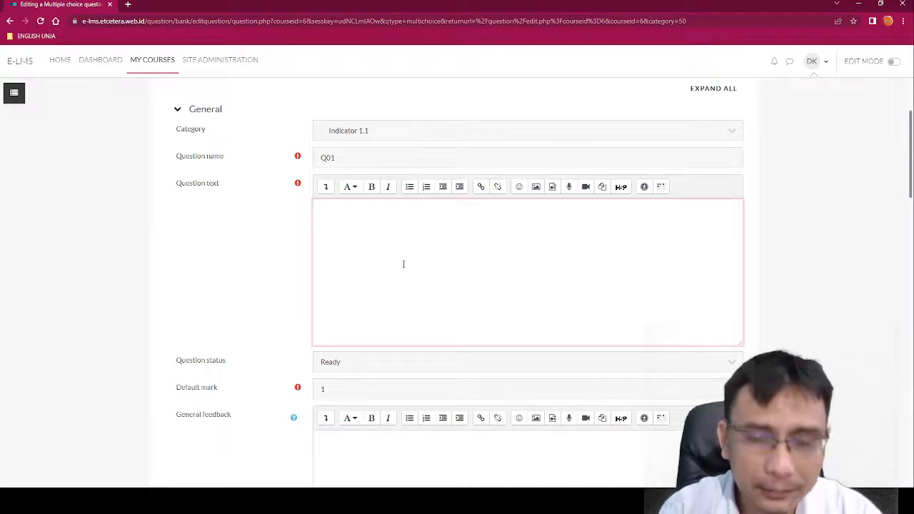
type("What is your name?")
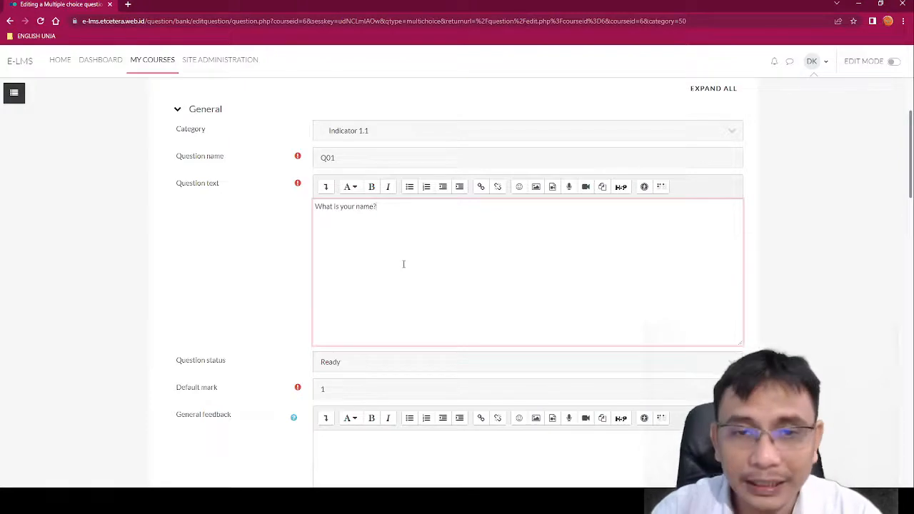
Step: Enter a person's first name as answer choice 1 and set that choice's grade to 100%
scroll(404, 264, "down", 4)
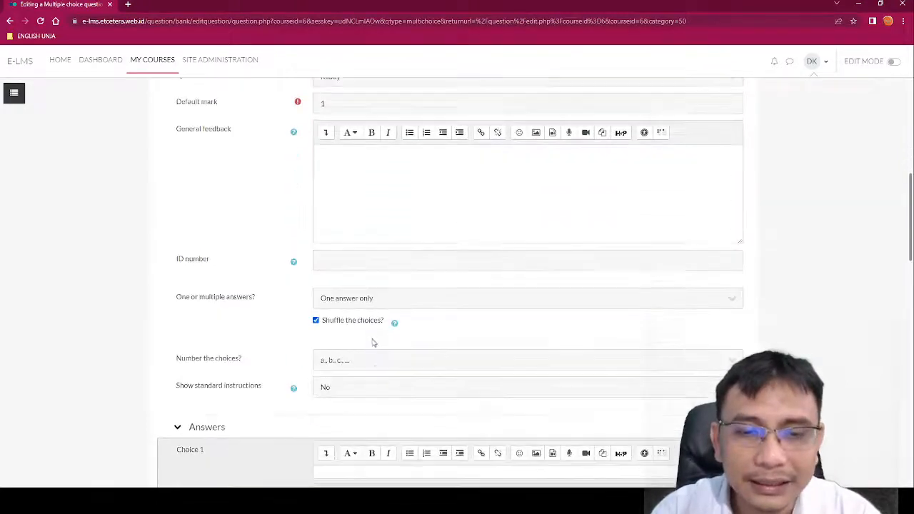
scroll(375, 379, "down", 1)
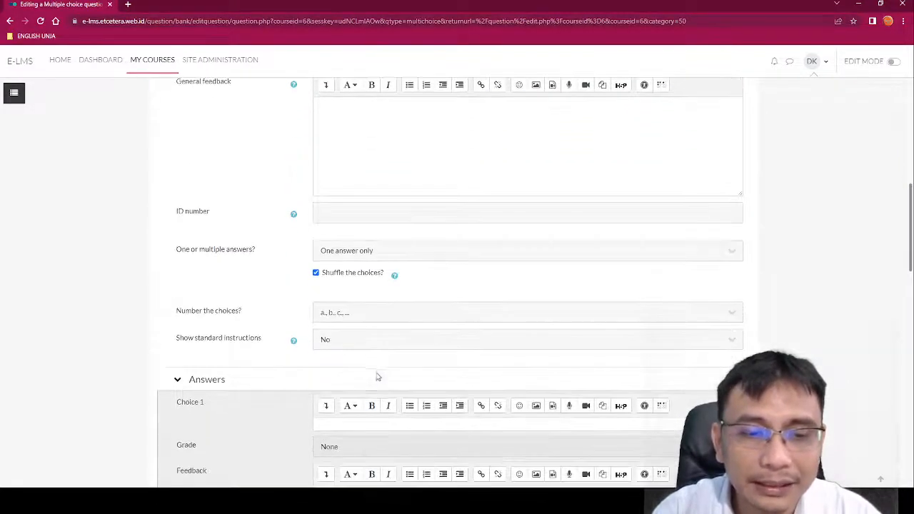
left_click(372, 428)
type("Fine")
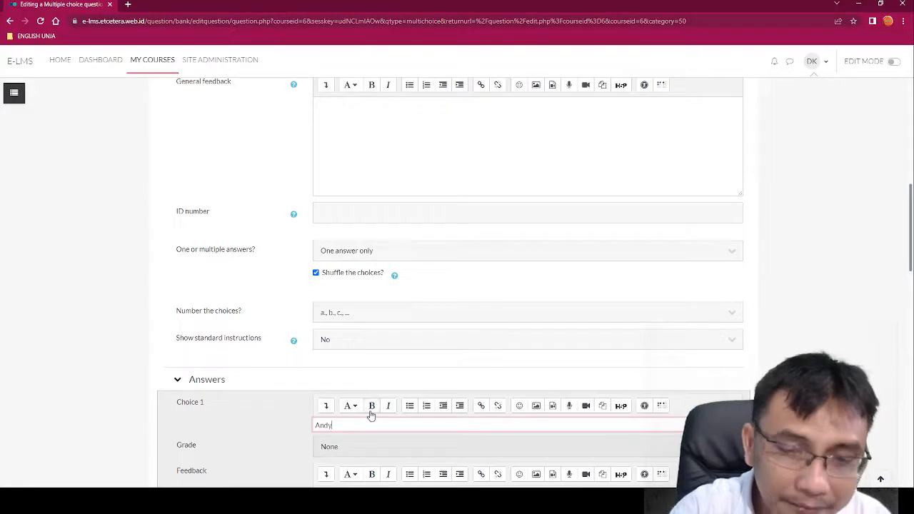
scroll(372, 415, "down", 2)
left_click(368, 305)
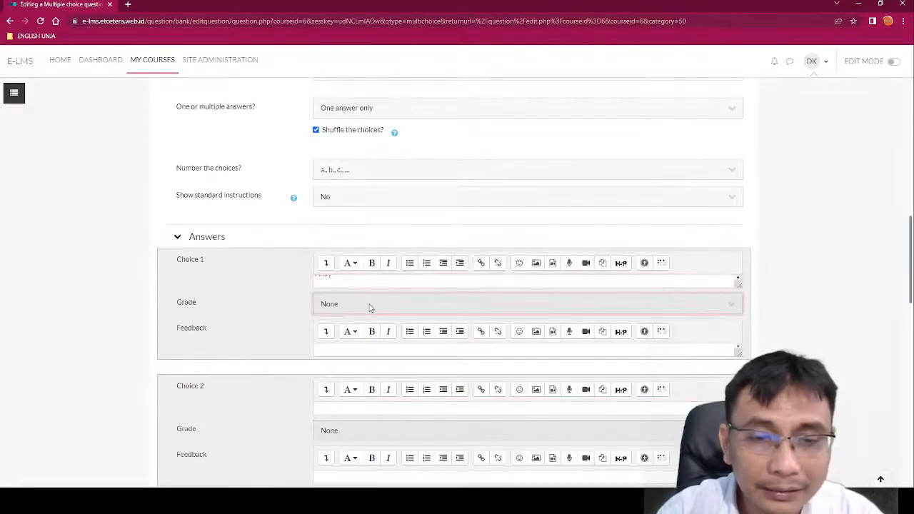
key("Down")
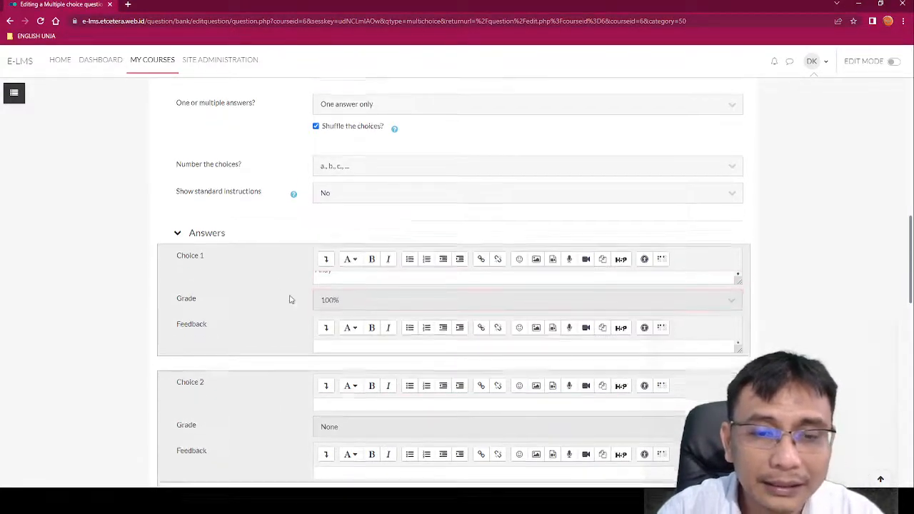
Step: Enter Everyday as answer choice 2 and Yellow as answer choice 3
scroll(359, 367, "down", 2)
left_click(343, 264)
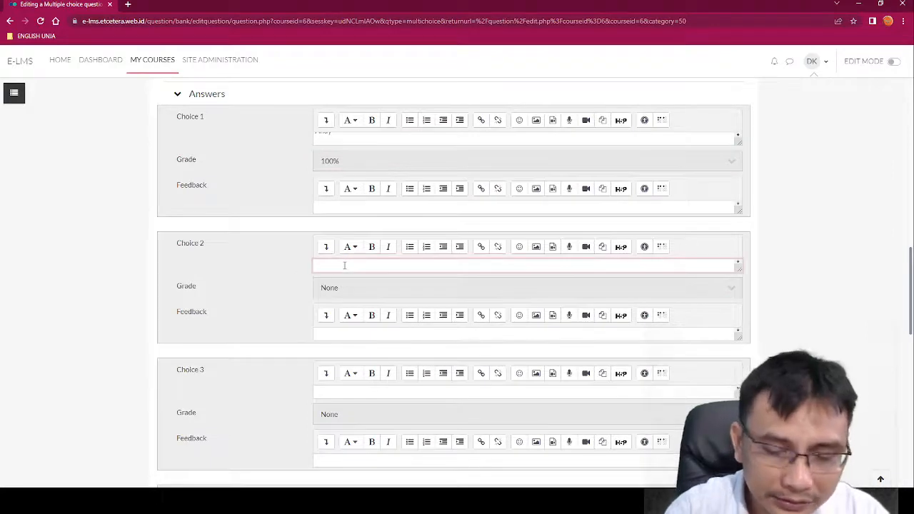
type("Every")
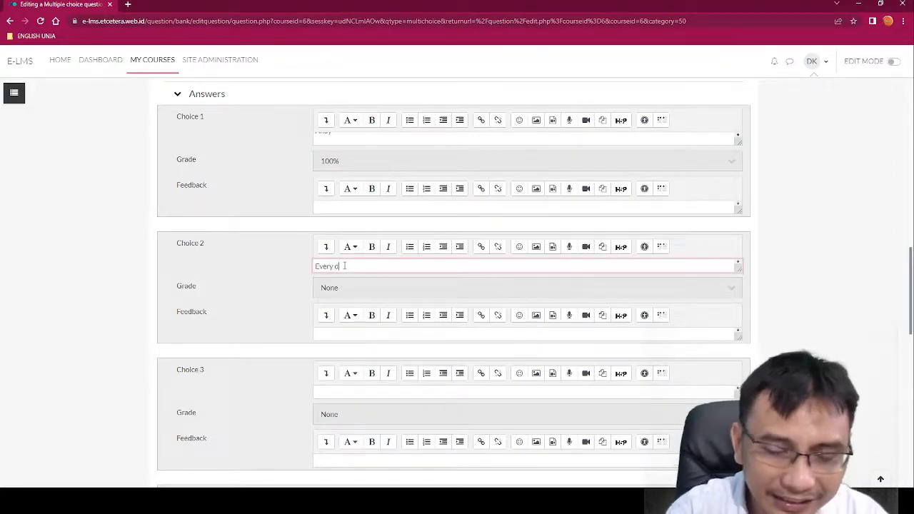
type("day")
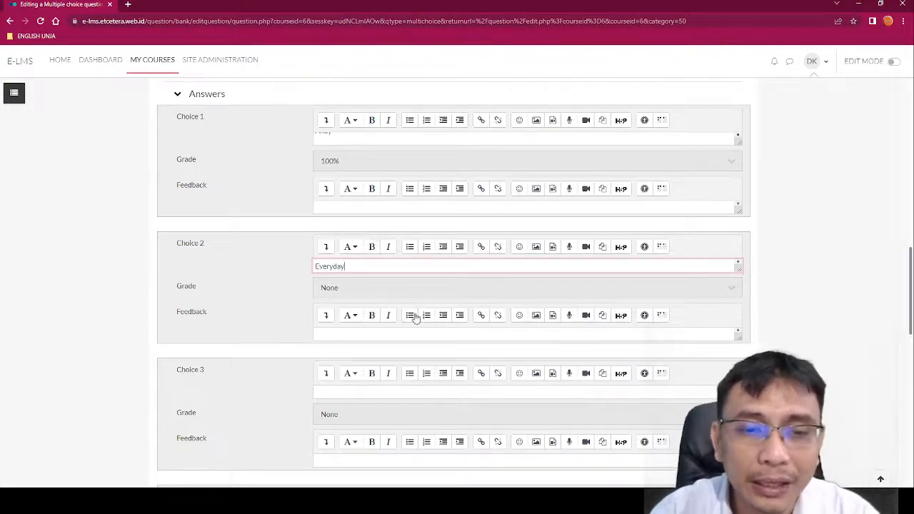
left_click(393, 392)
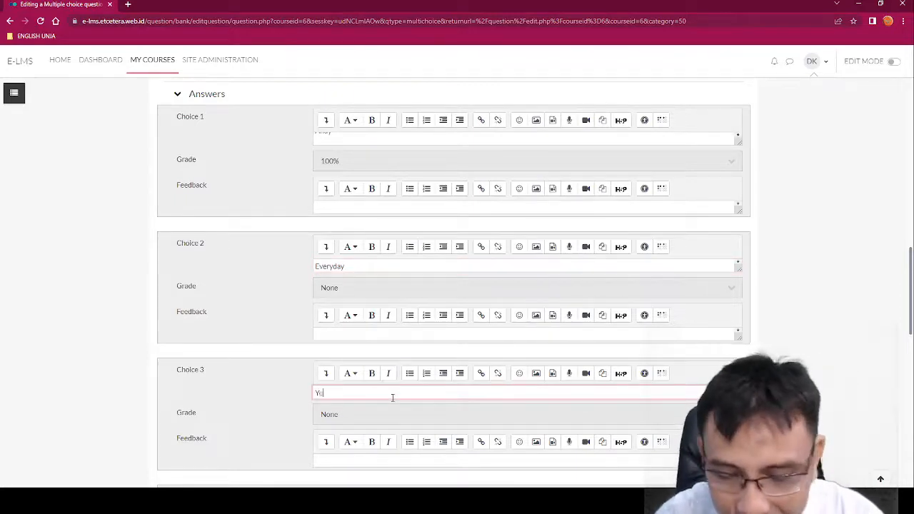
scroll(457, 330, "down", 1)
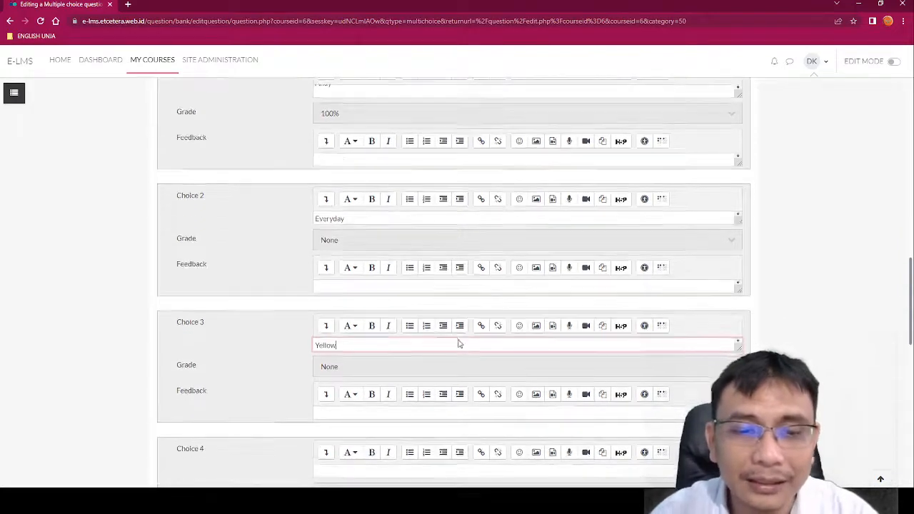
key("Return")
Step: Enter Never as answer choice 4 and save the multiple choice question
scroll(364, 378, "down", 2)
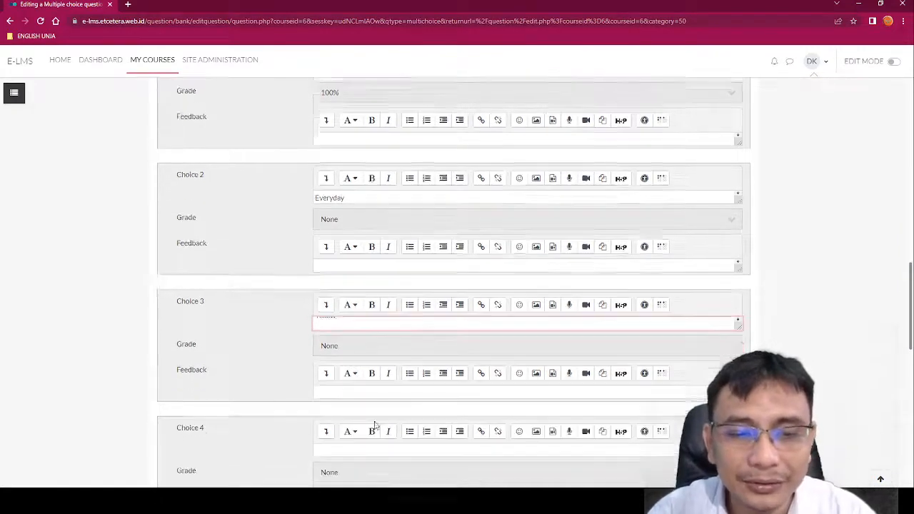
left_click(360, 377)
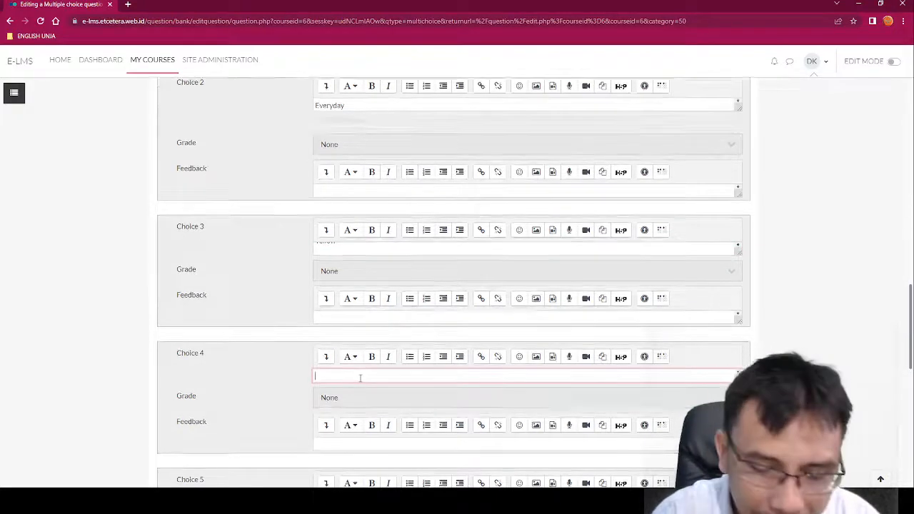
type("Never")
scroll(447, 303, "down", 5)
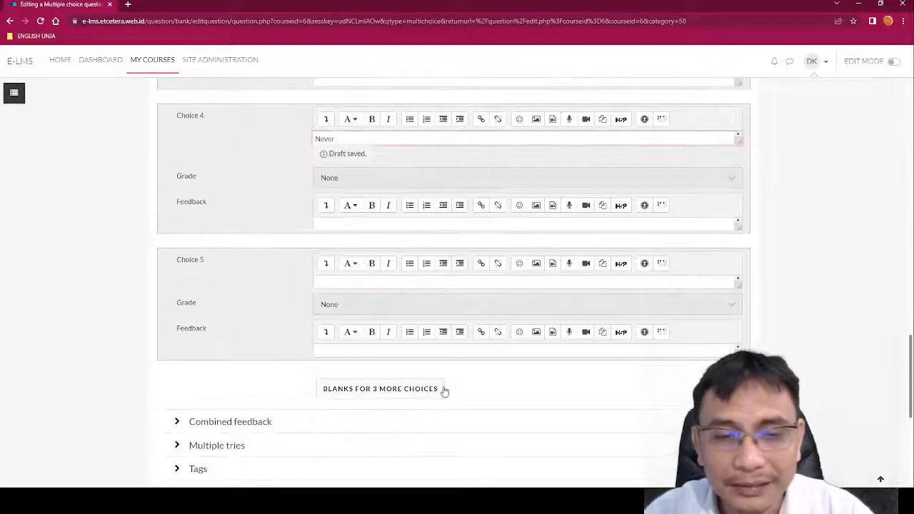
scroll(348, 369, "down", 4)
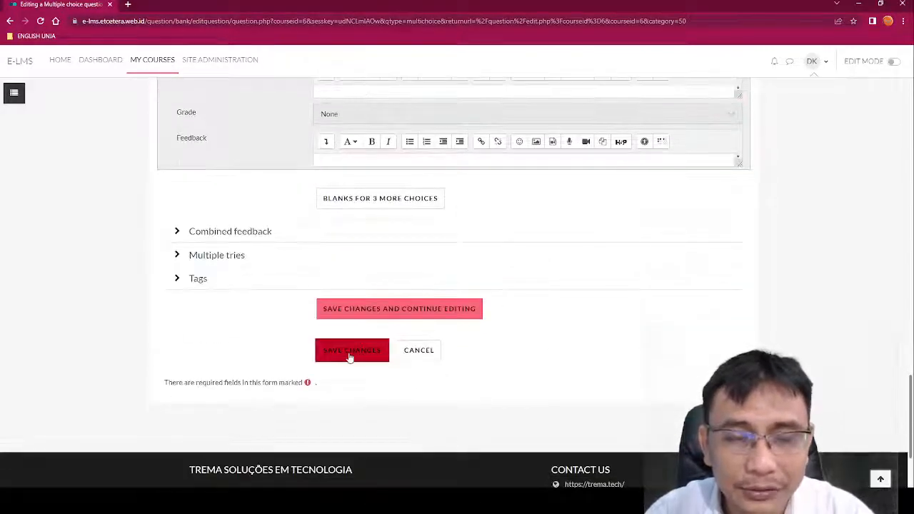
left_click(350, 356)
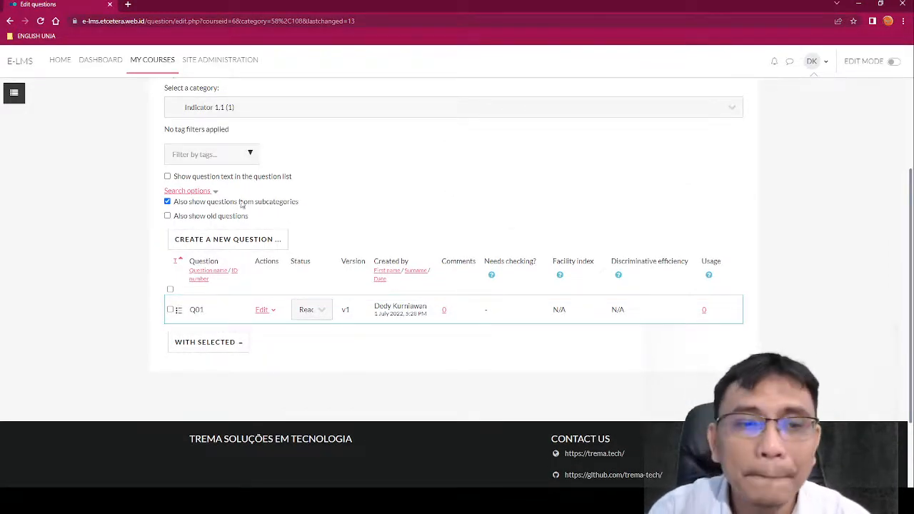
Step: Add a new multiple choice question to the Indicator 1.1 category and name it Q02
left_click(239, 240)
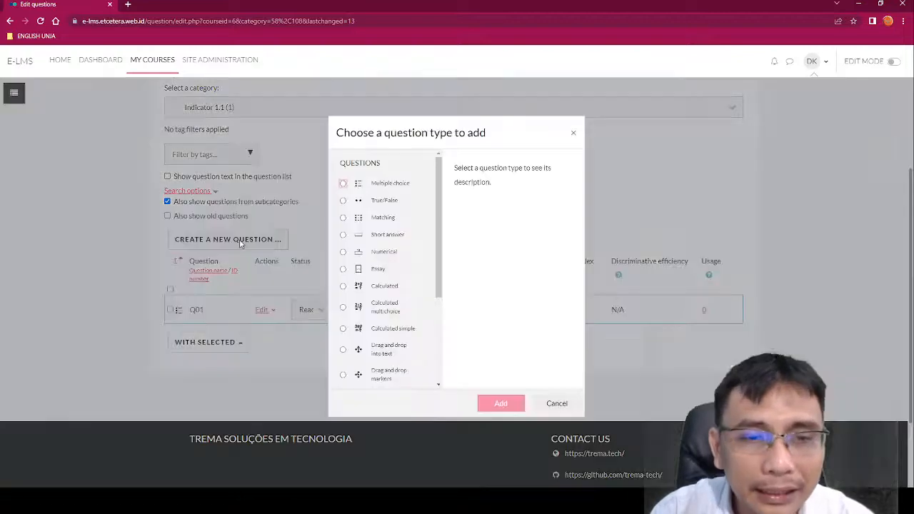
left_click(343, 183)
left_click(518, 403)
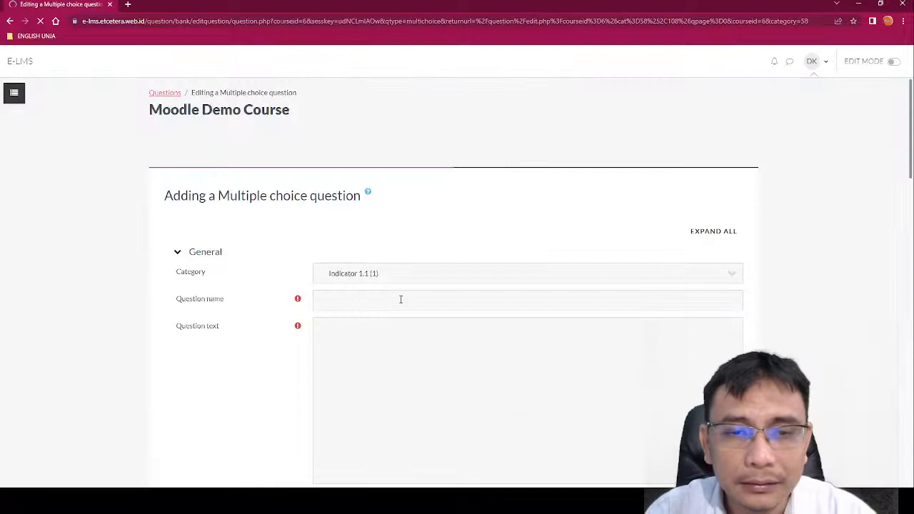
left_click(401, 299)
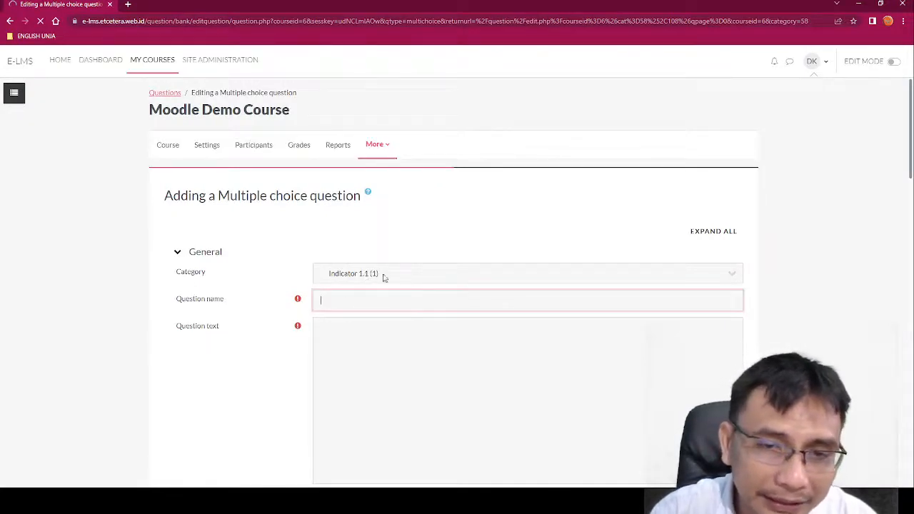
left_click(379, 279)
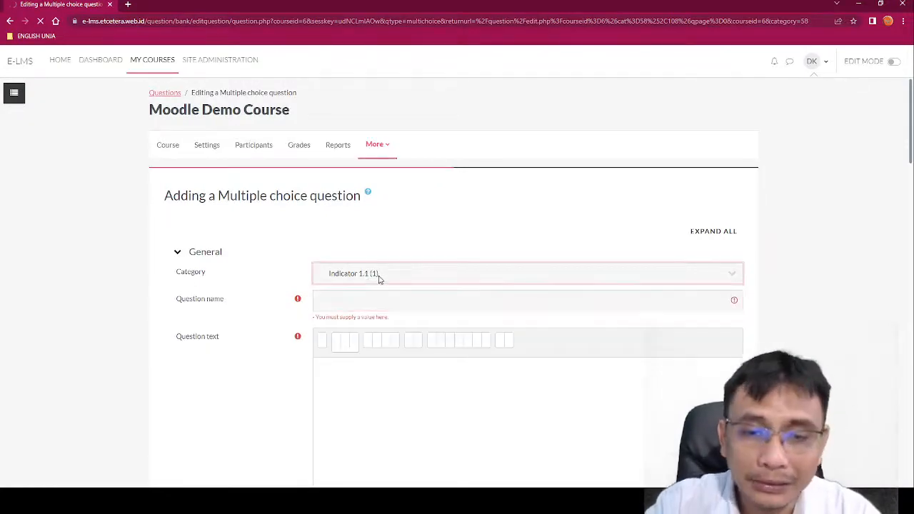
left_click(284, 315)
left_click(360, 304)
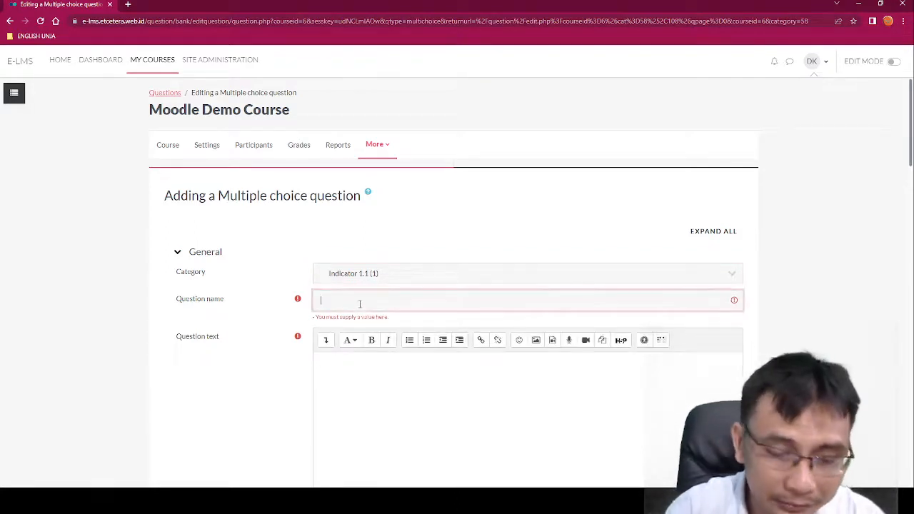
type("Q02")
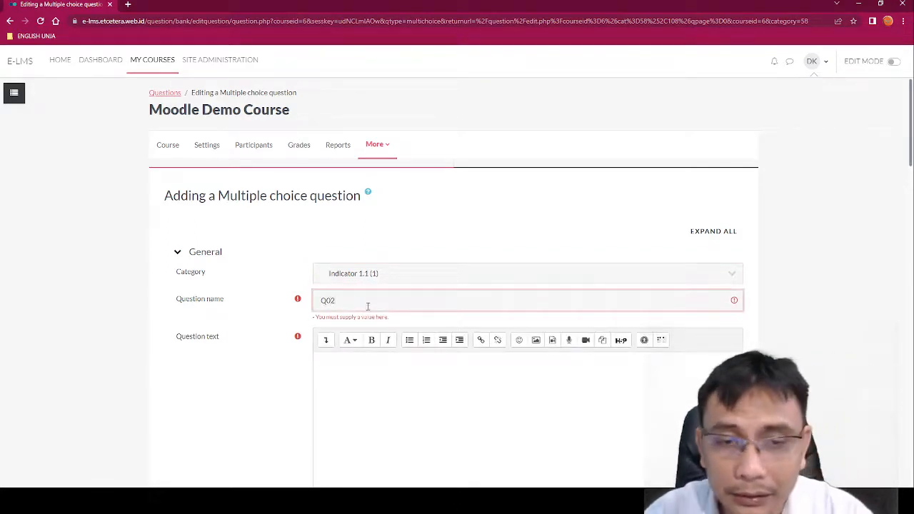
Step: Enter "Where are you from?" as the general feedback of question Q02
scroll(367, 307, "down", 2)
scroll(401, 388, "down", 3)
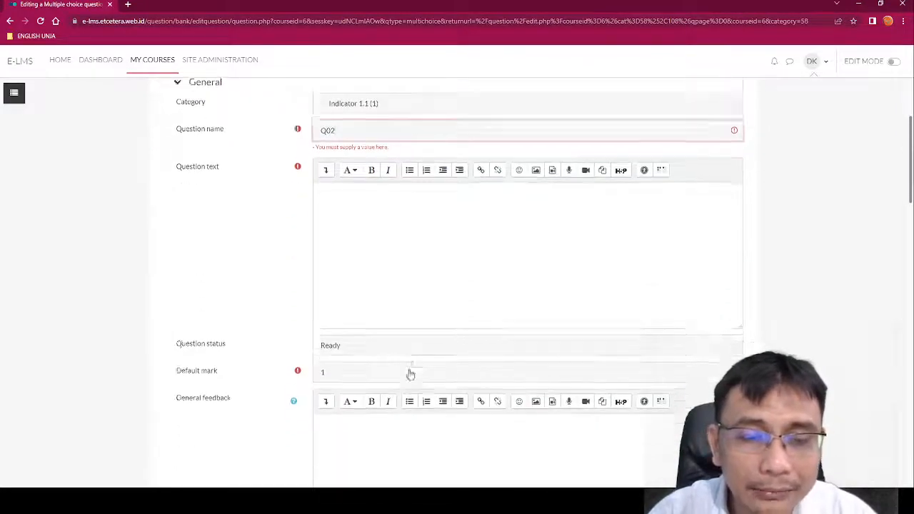
left_click(356, 267)
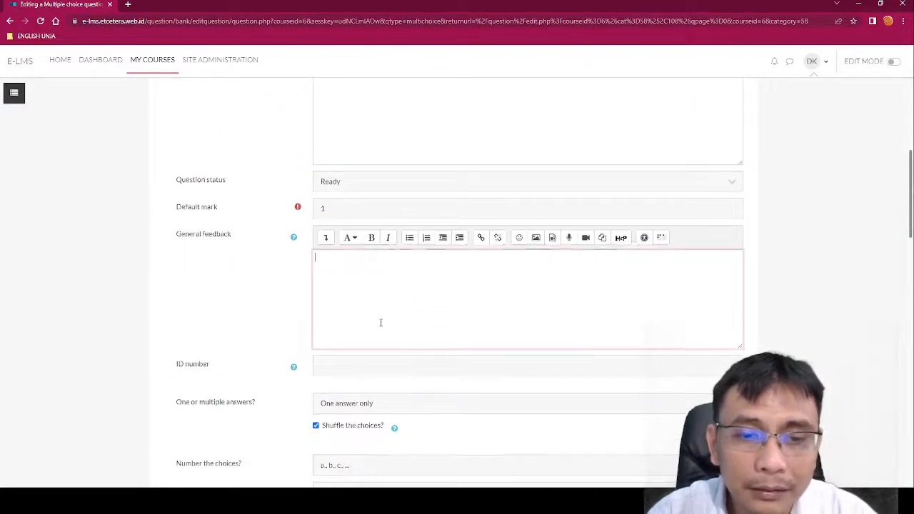
scroll(379, 320, "down", 3)
scroll(360, 204, "up", 3)
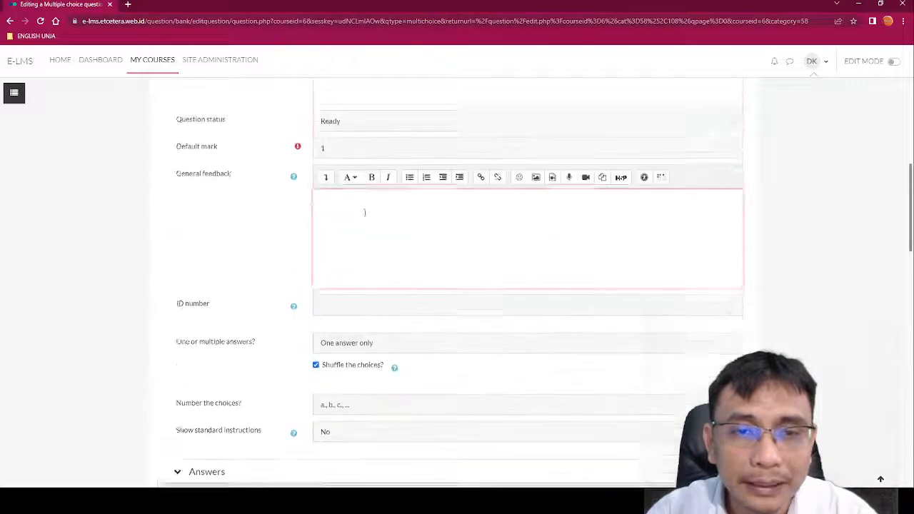
type("Where are you")
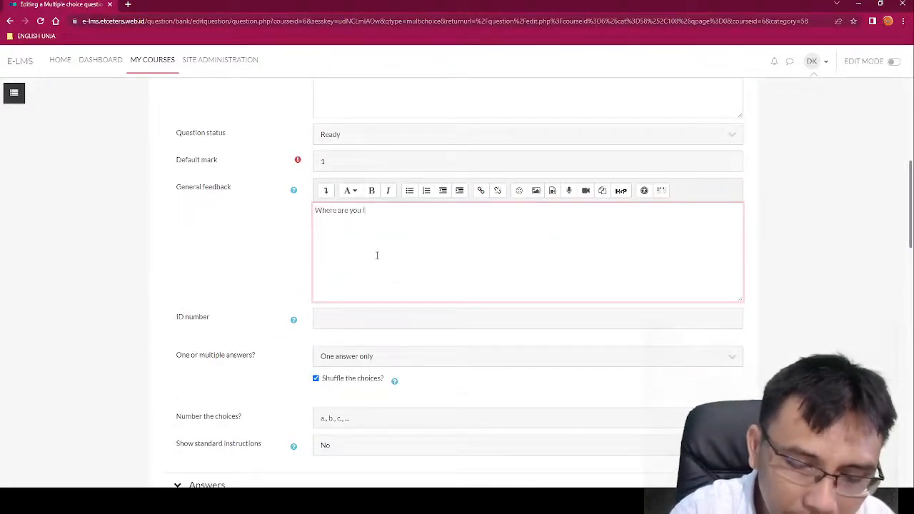
type(" fr")
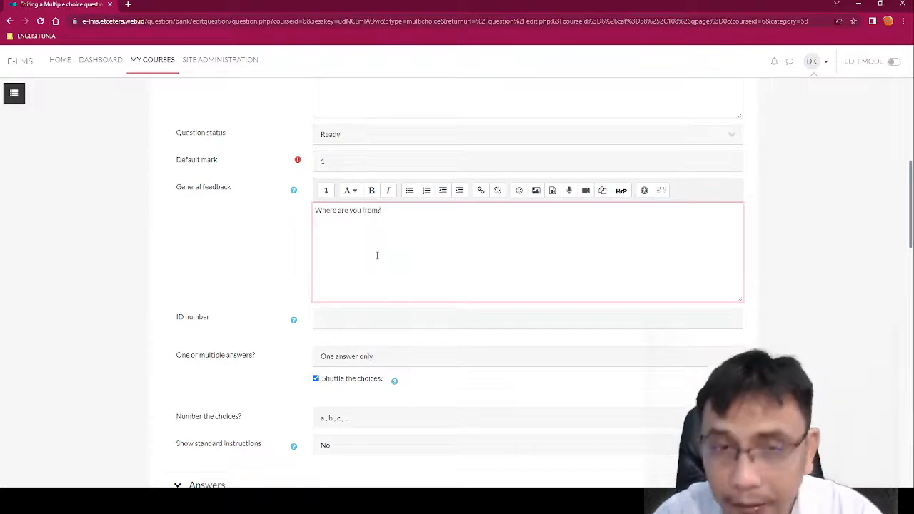
Step: Enter Jambi as answer choice 1 and set that choice's grade to 100%
scroll(437, 212, "down", 3)
left_click(373, 338)
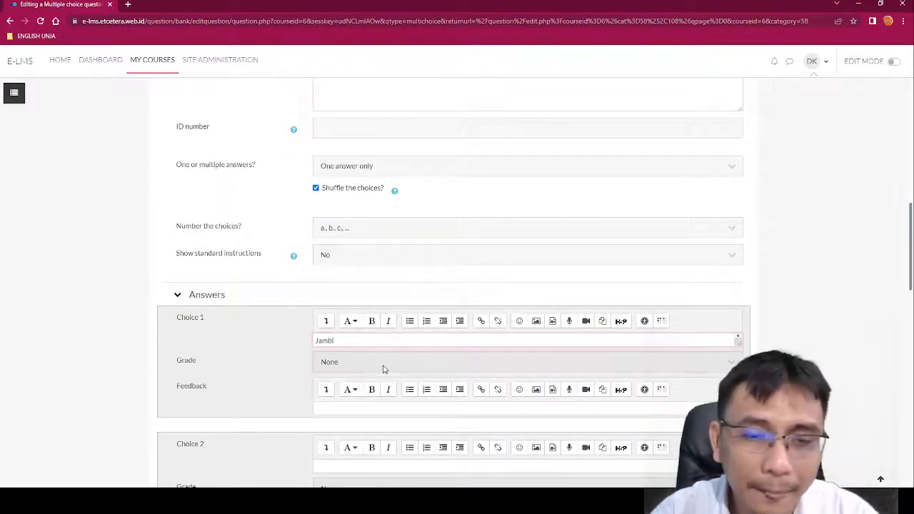
left_click(381, 366)
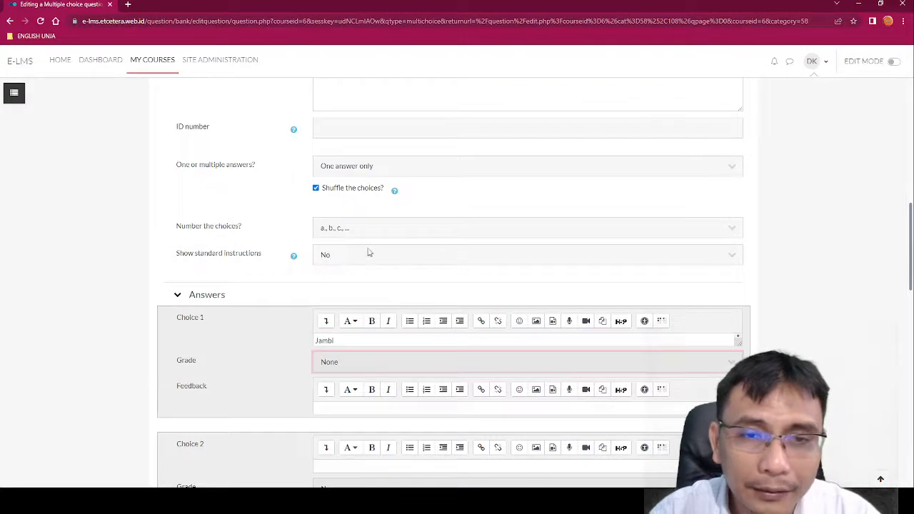
left_click(359, 188)
left_click(278, 298)
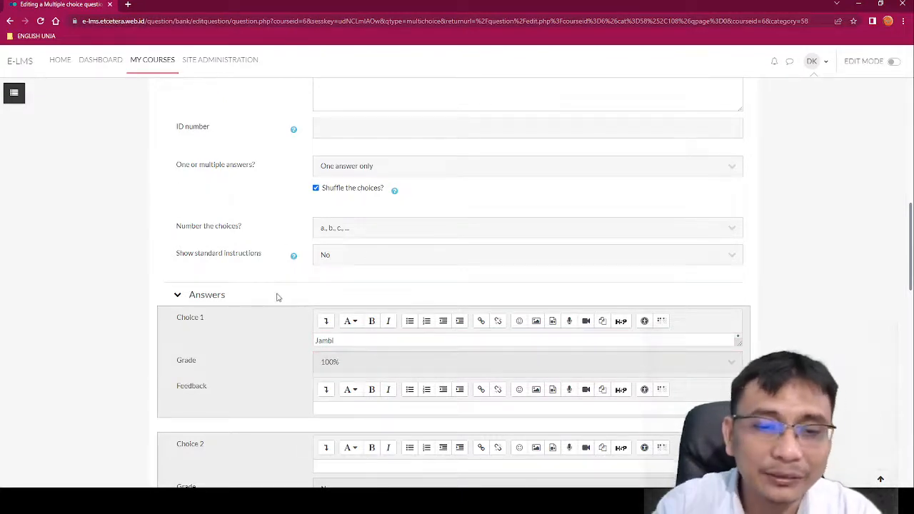
Step: Enter Always as answer choice 2, followed by a line break
scroll(279, 299, "down", 2)
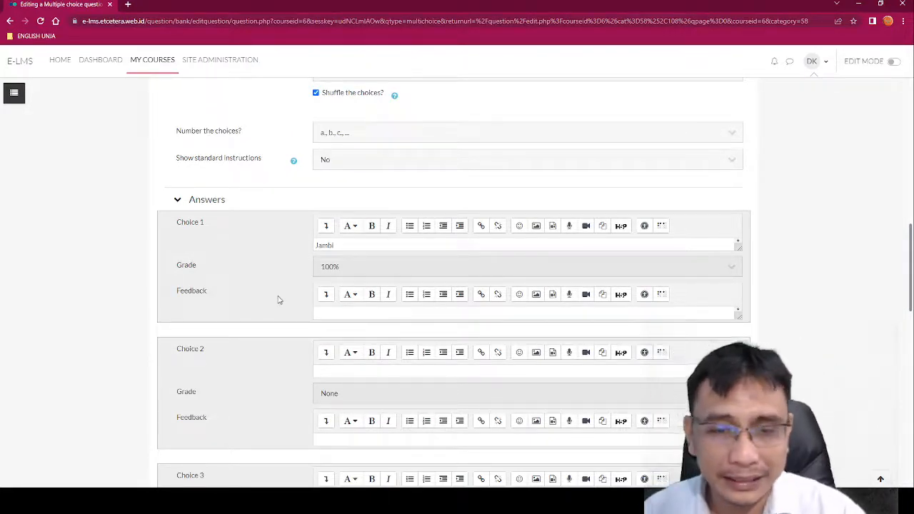
left_click(379, 376)
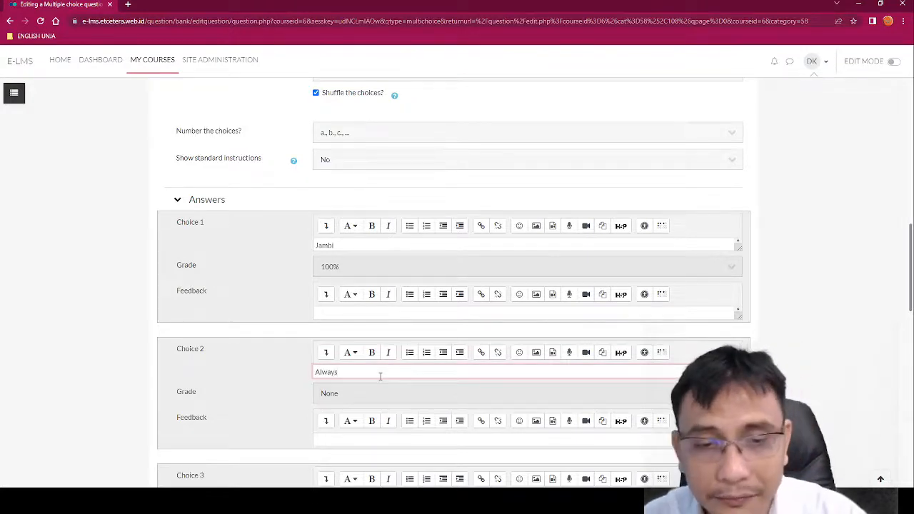
key("Return")
scroll(412, 414, "up", 1)
scroll(443, 403, "down", 2)
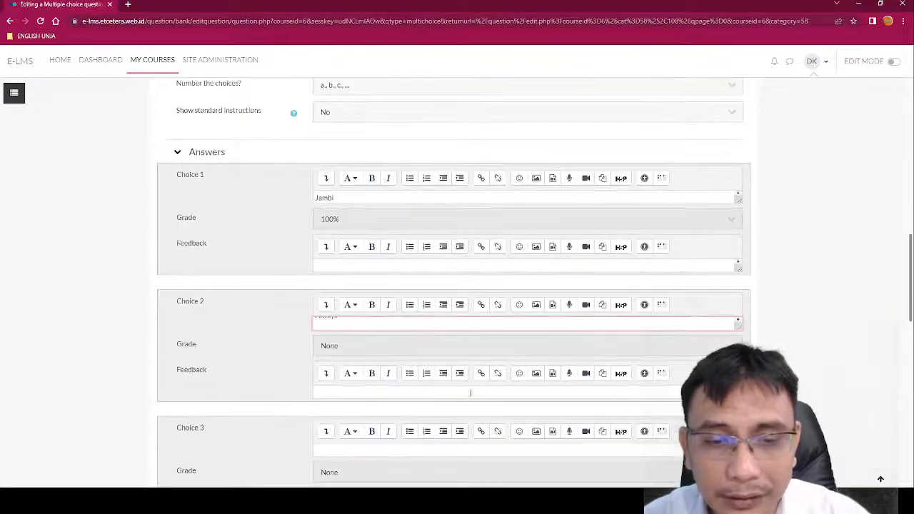
Step: Enter a person's first name as answer choice 3 and Blue as answer choice 4
scroll(389, 426, "down", 2)
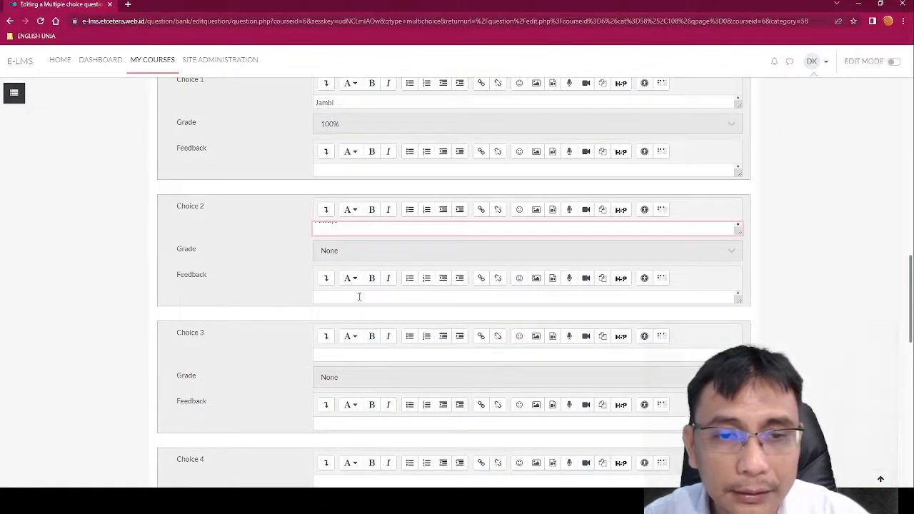
left_click(359, 354)
type("Dedy")
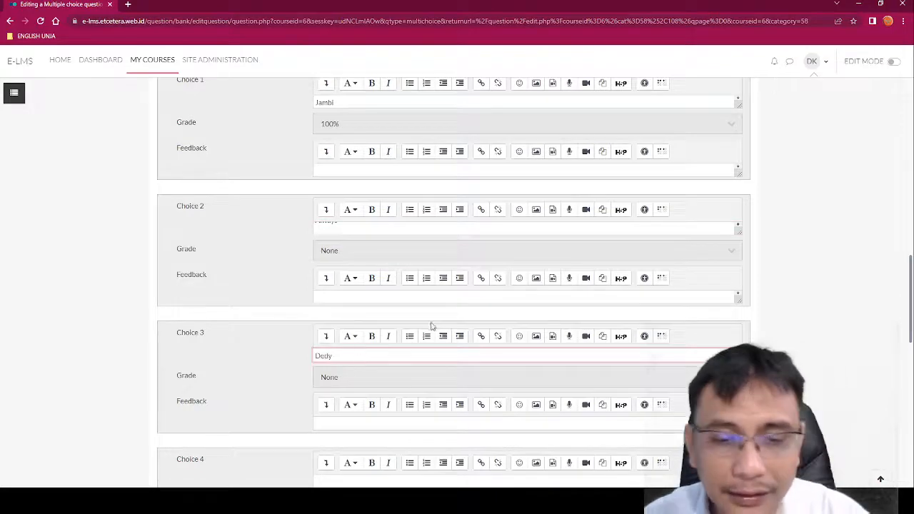
scroll(363, 387, "down", 2)
left_click(364, 386)
type("Blue")
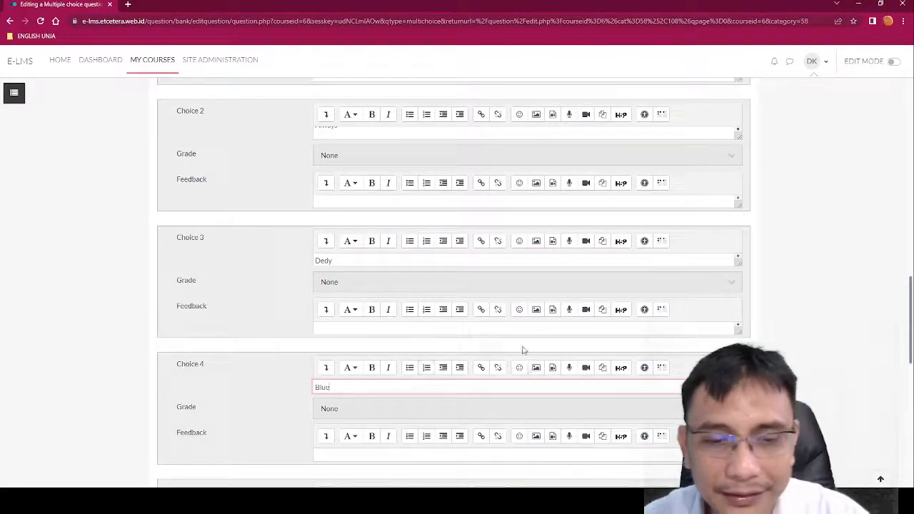
Step: Look over the answer choices and try to save the multiple choice question
scroll(517, 339, "down", 3)
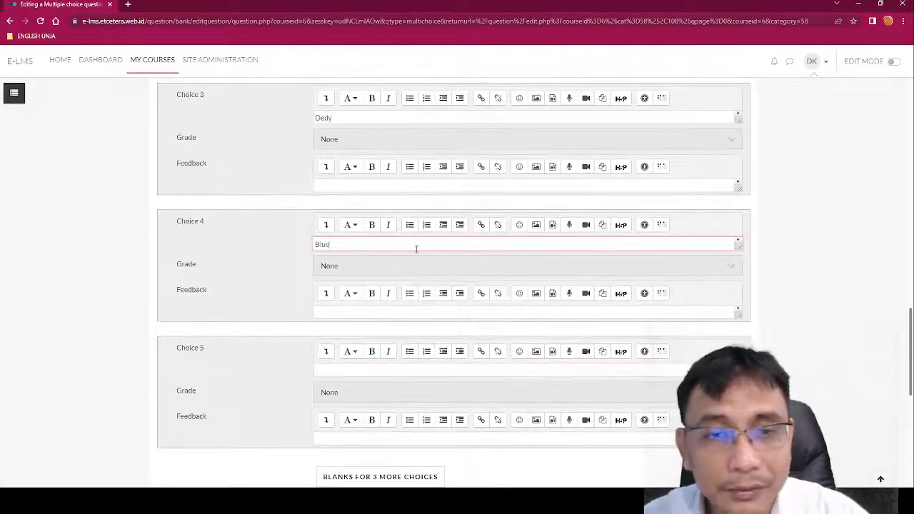
scroll(503, 250, "up", 5)
scroll(505, 421, "down", 10)
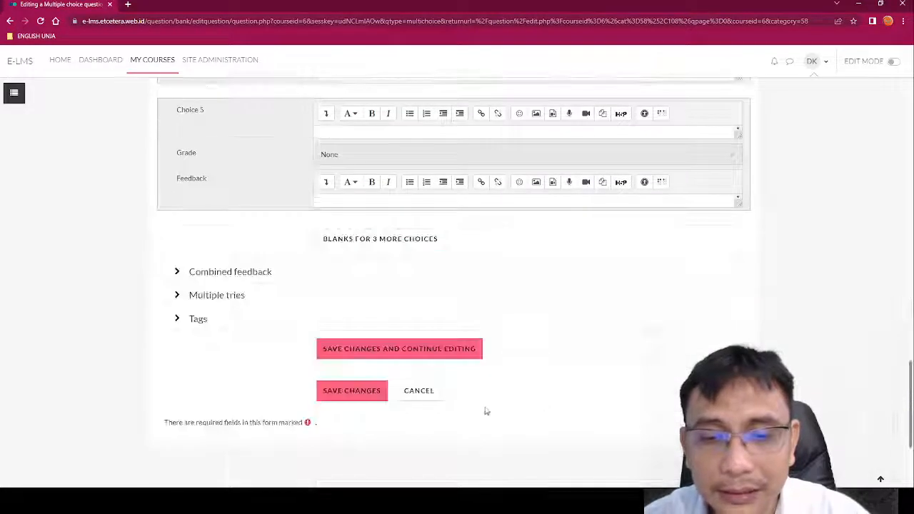
left_click(368, 391)
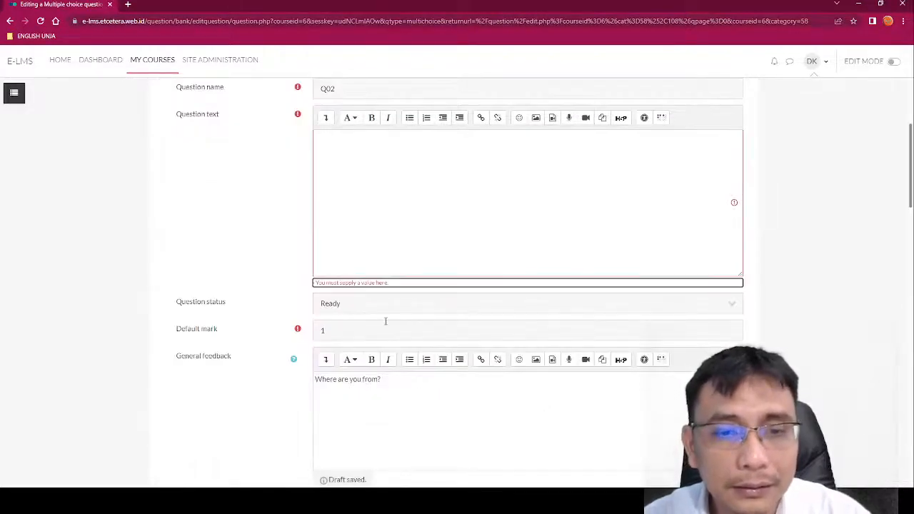
Step: Move the text "Where are you from?" from the general feedback into the question text
left_click(421, 207)
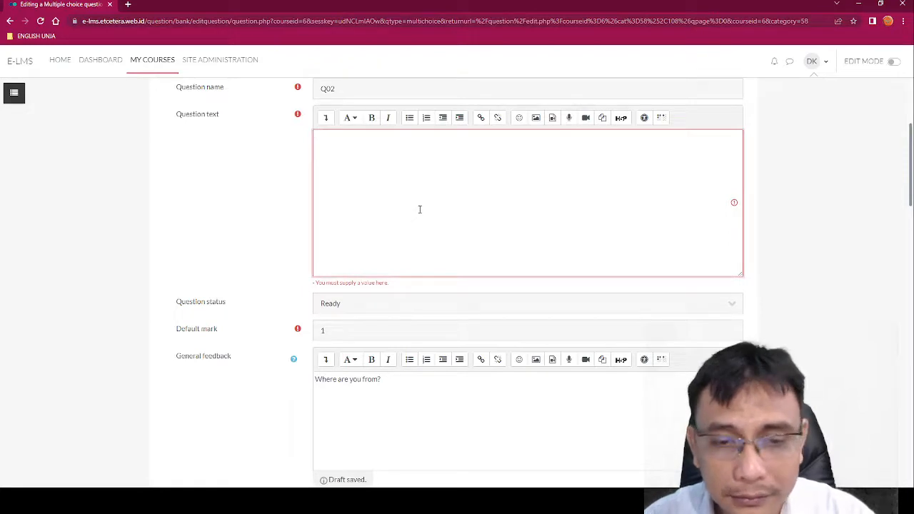
left_click_drag(421, 374, 144, 384)
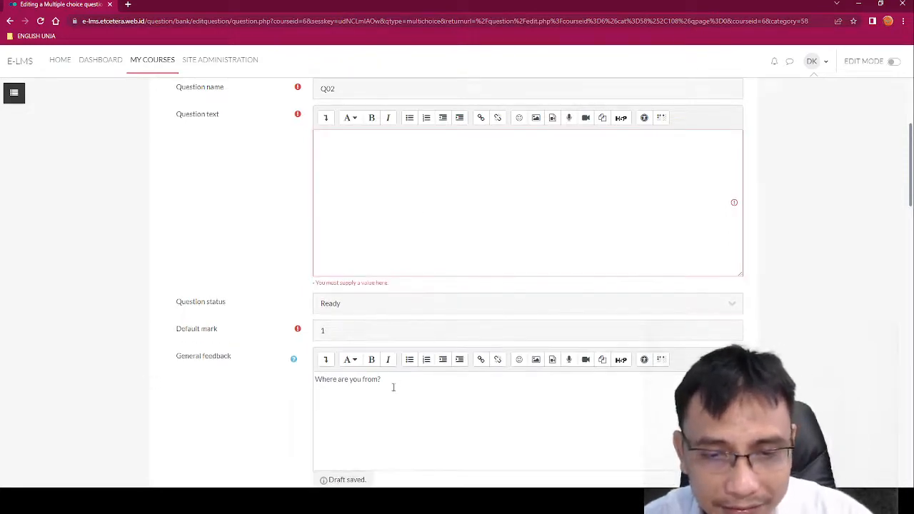
left_click_drag(393, 387, 271, 382)
key("ctrl+x")
left_click(424, 215)
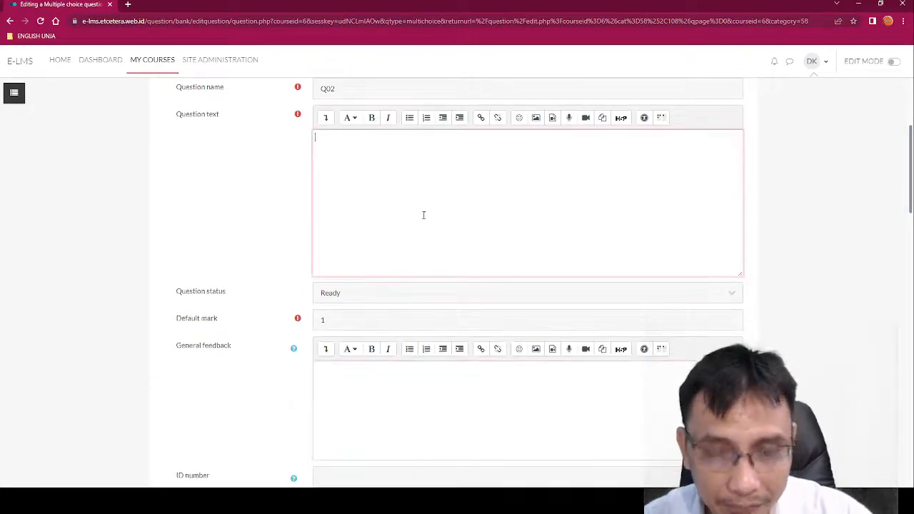
key("ctrl+v")
Step: Save the multiple choice question Q02
scroll(418, 243, "down", 10)
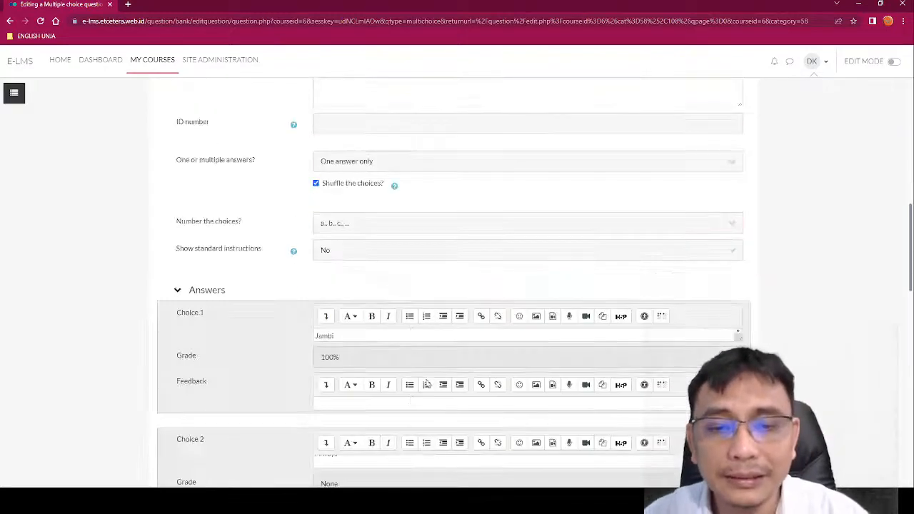
scroll(608, 322, "down", 4)
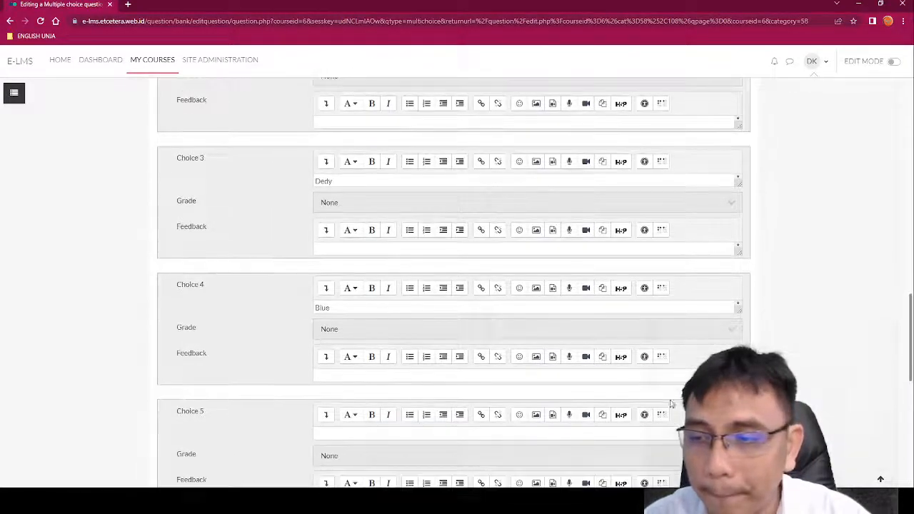
left_click(354, 458)
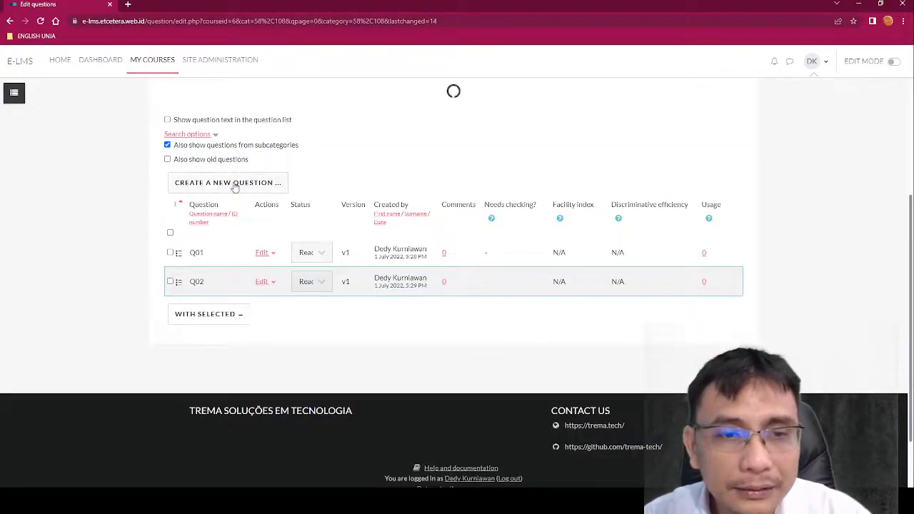
Step: Add another multiple choice question to the Indicator 1.1 category
left_click(236, 184)
left_click(343, 184)
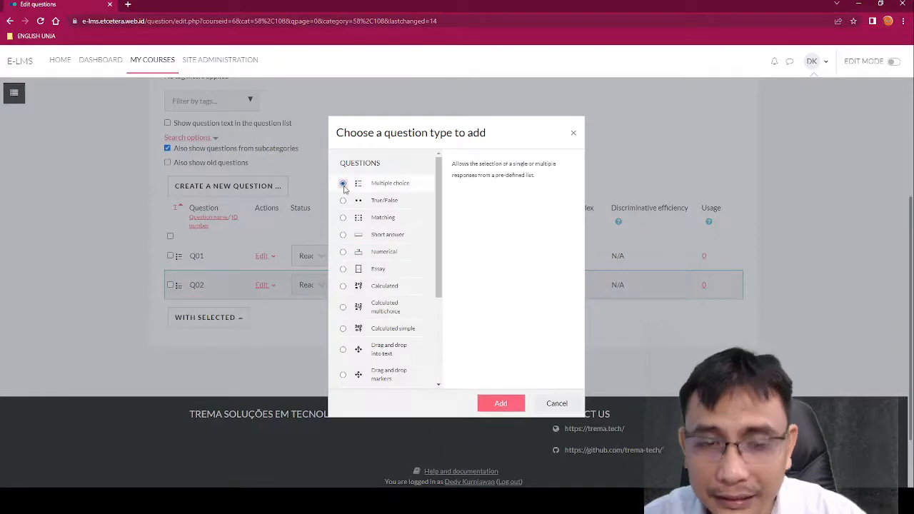
left_click(501, 404)
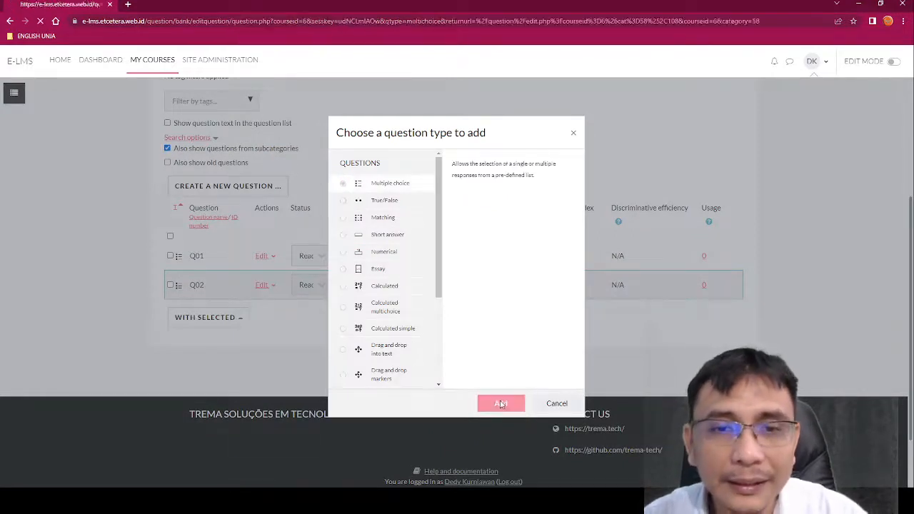
Step: Name the question Q03 and enter the question text "Where does a doctor work?"
left_click(450, 297)
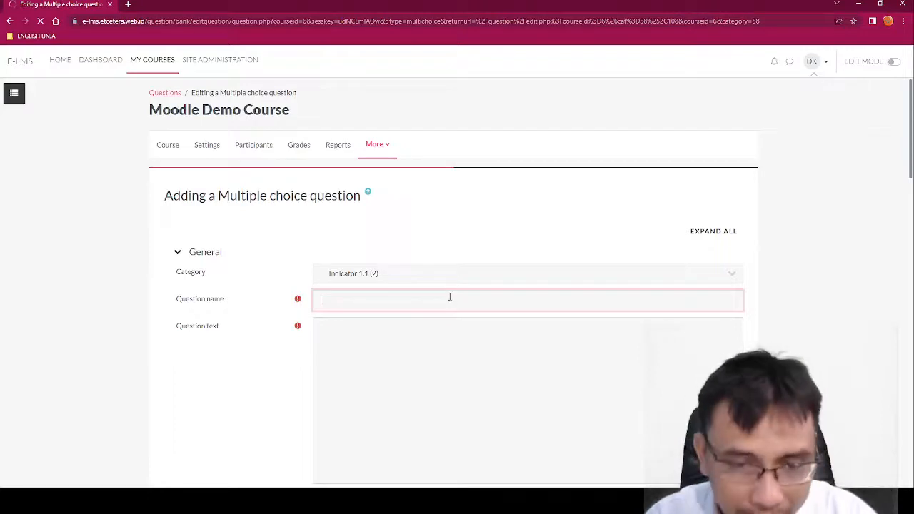
left_click(381, 302)
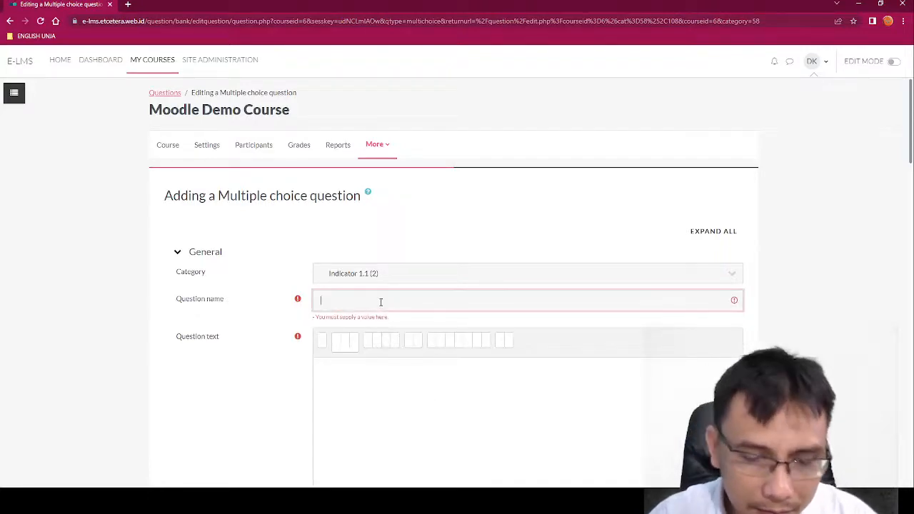
left_click(421, 410)
type("Where does a doctor work?")
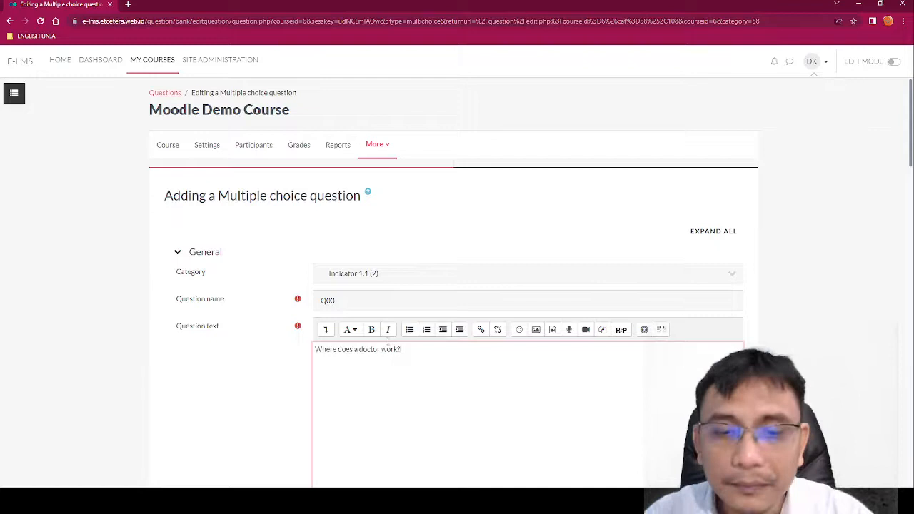
scroll(388, 341, "down", 10)
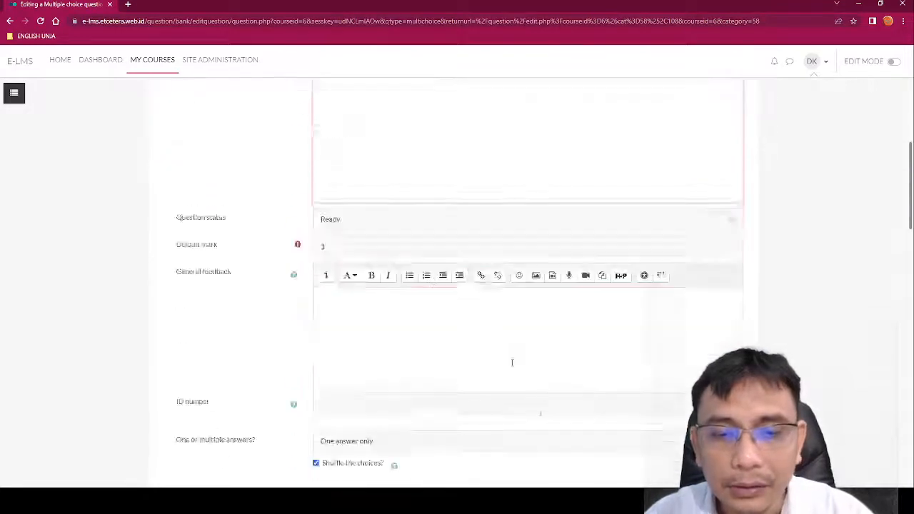
Step: Enter the answer choices Hospital, School, Supermarket and Police Station for question Q03
left_click(393, 426)
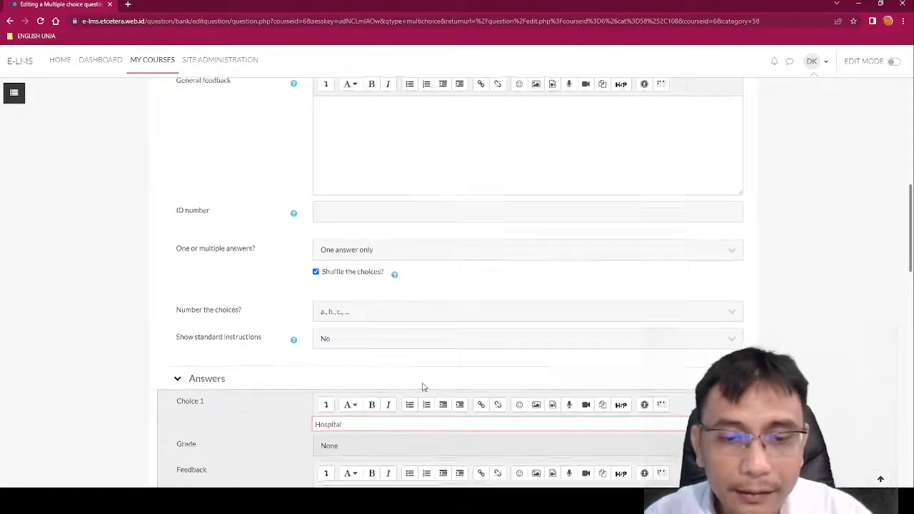
scroll(422, 386, "down", 3)
left_click(363, 361)
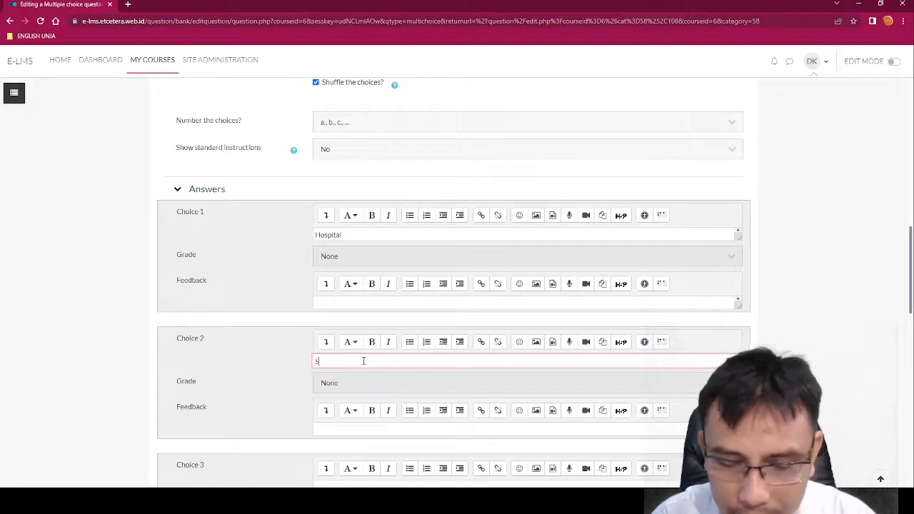
scroll(357, 365, "down", 3)
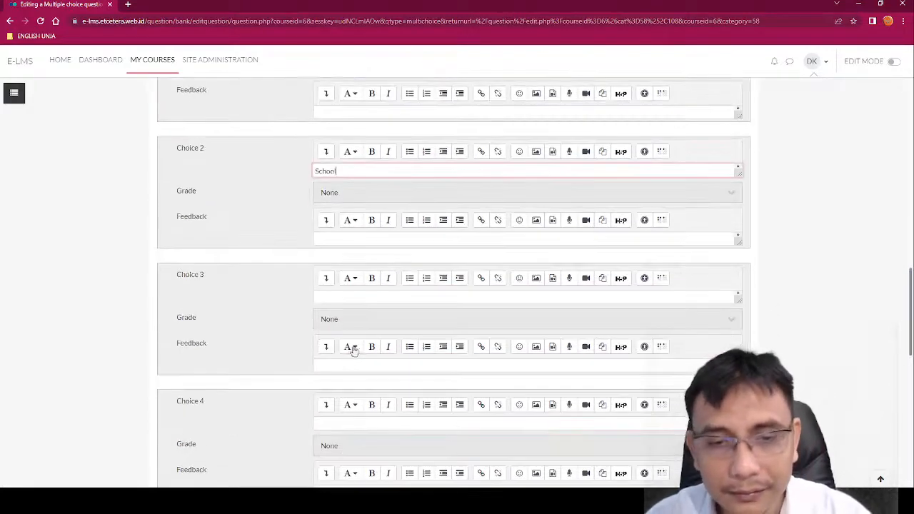
left_click(355, 299)
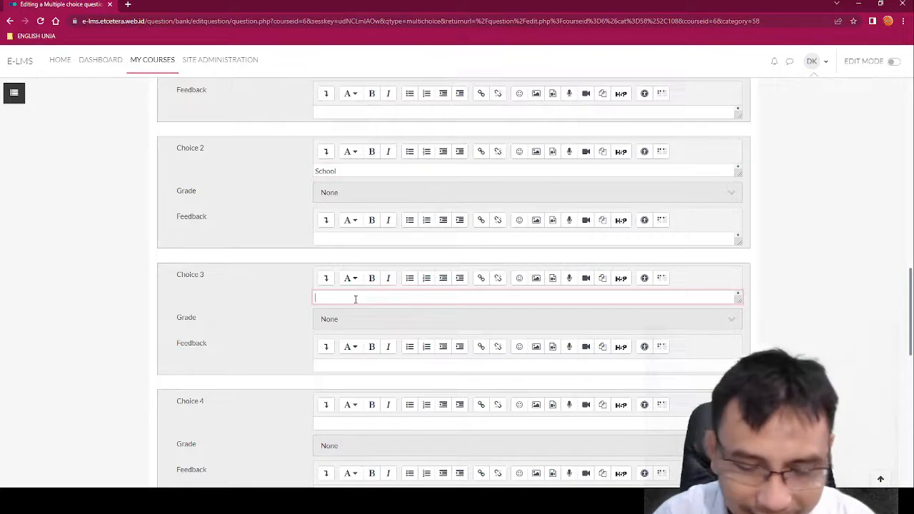
type("Supermarket")
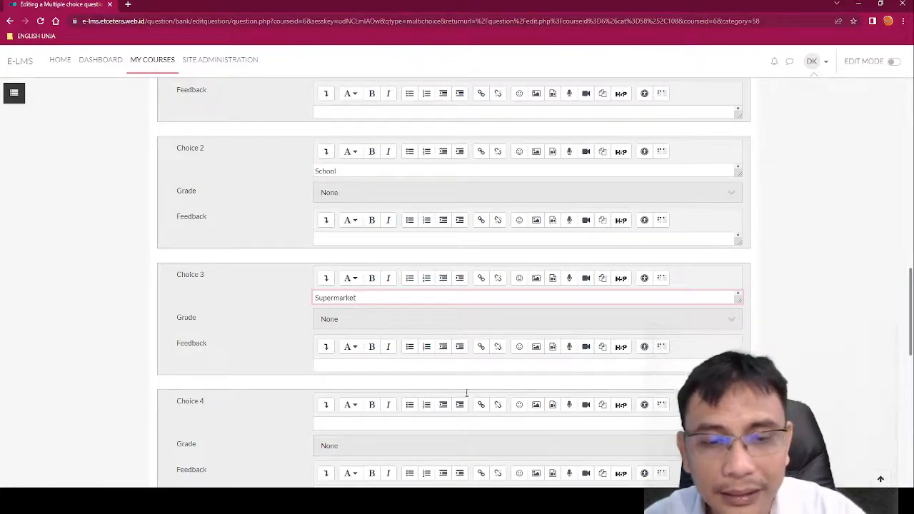
left_click(451, 424)
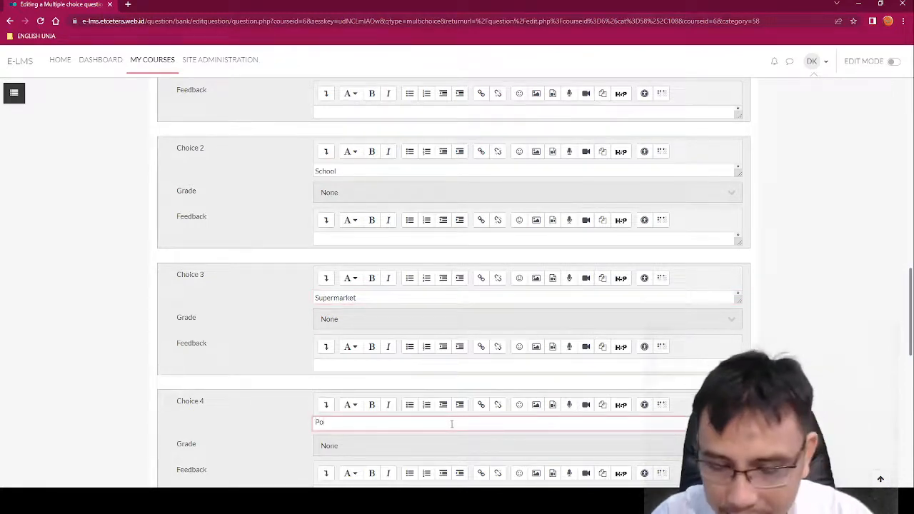
type("Police S")
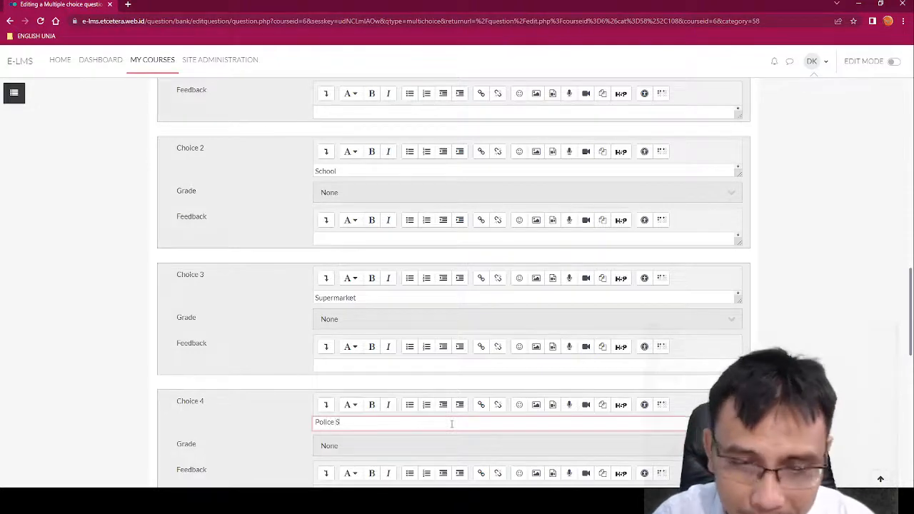
type("tation")
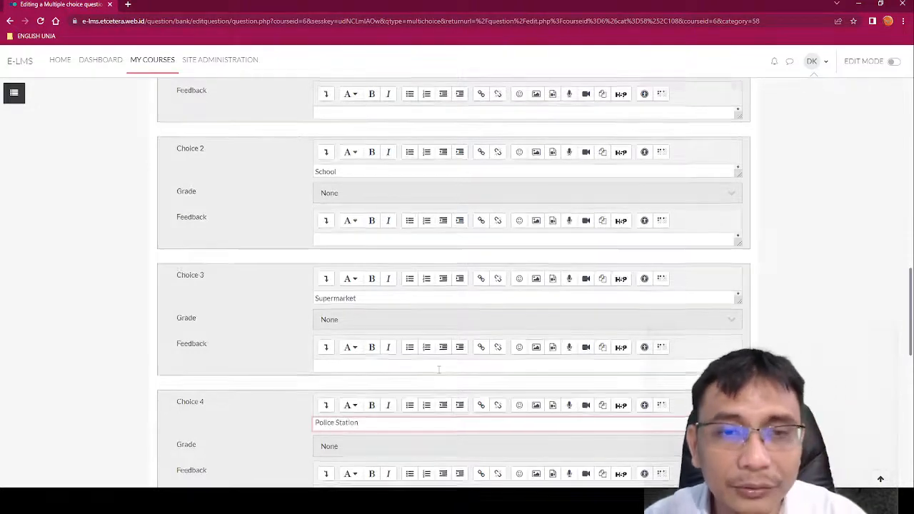
Step: Set the grade of the Hospital choice to 100% and save question Q03
scroll(375, 286, "up", 3)
left_click(387, 259)
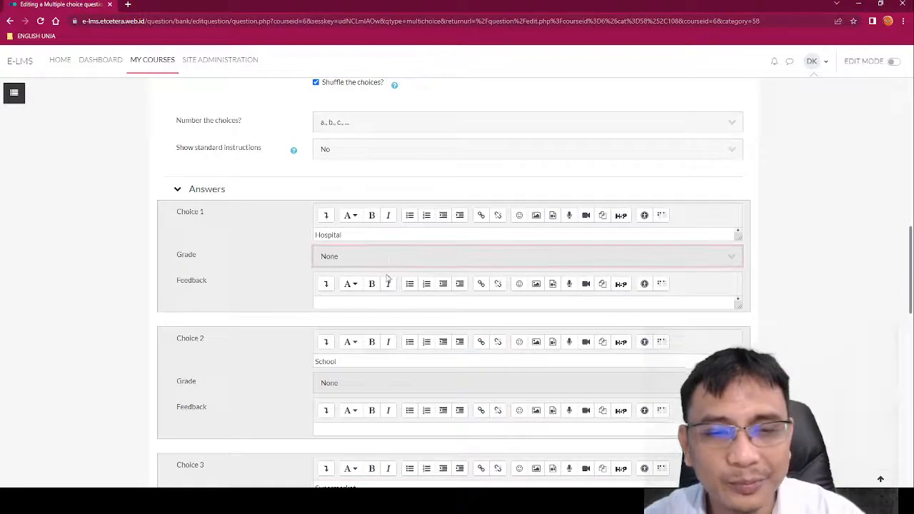
key("Down")
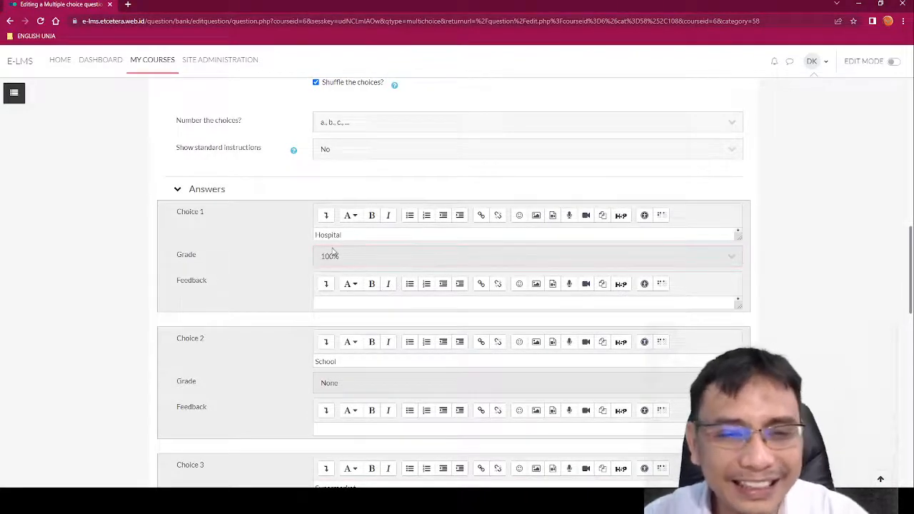
scroll(478, 359, "down", 1)
scroll(500, 400, "down", 10)
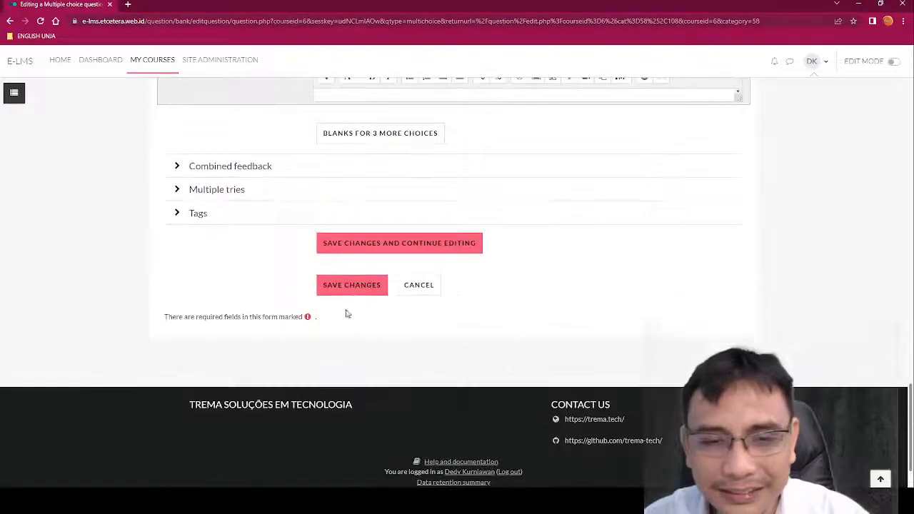
left_click(353, 295)
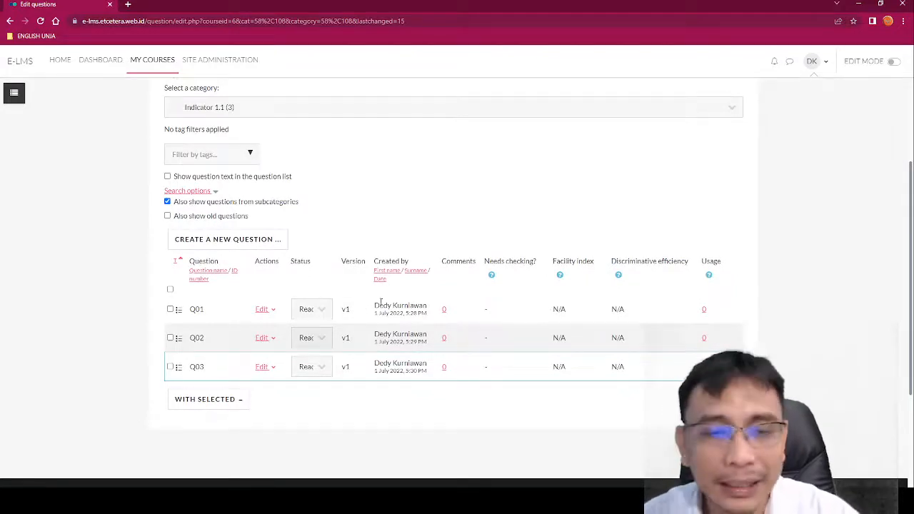
Step: Return to the Moodle Demo Course main page and turn on edit mode
scroll(381, 302, "up", 2)
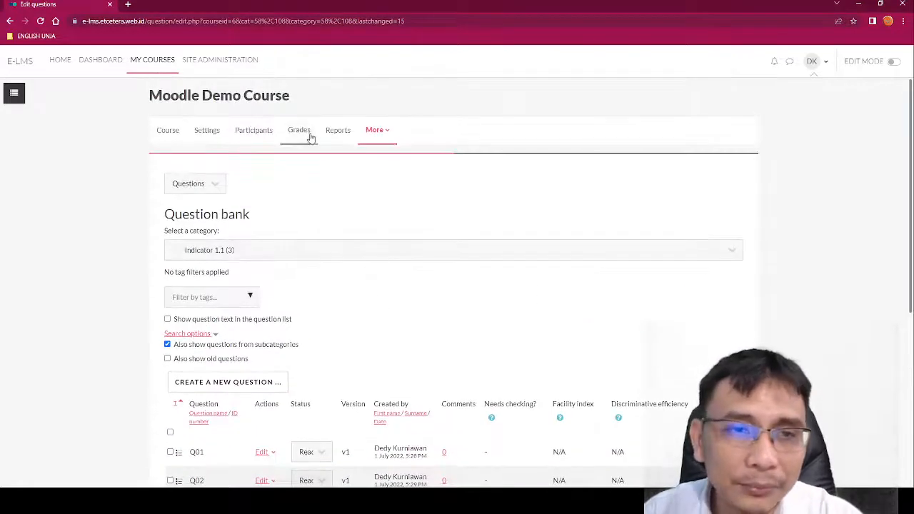
left_click(172, 136)
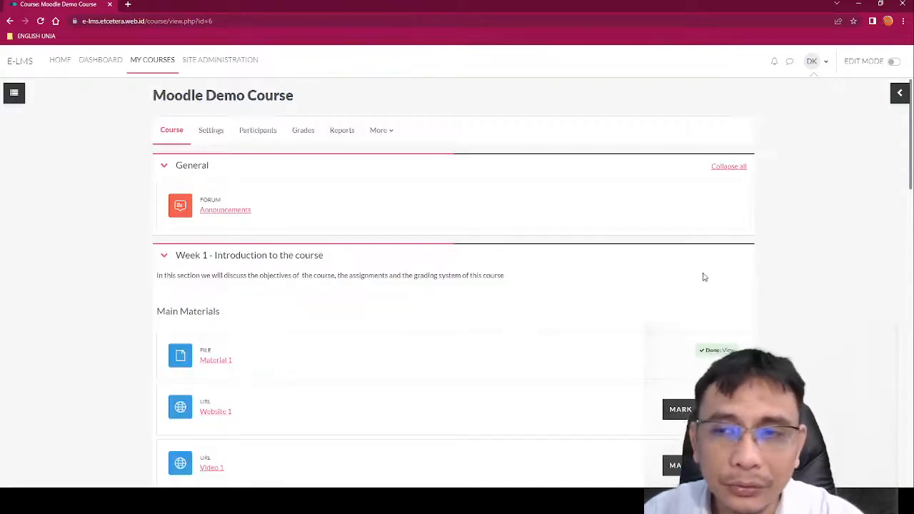
scroll(704, 277, "down", 9)
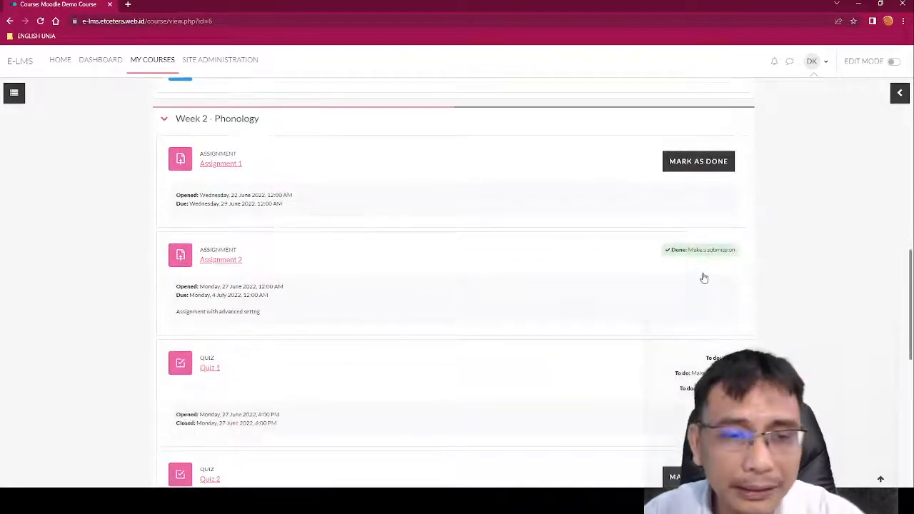
scroll(704, 277, "down", 3)
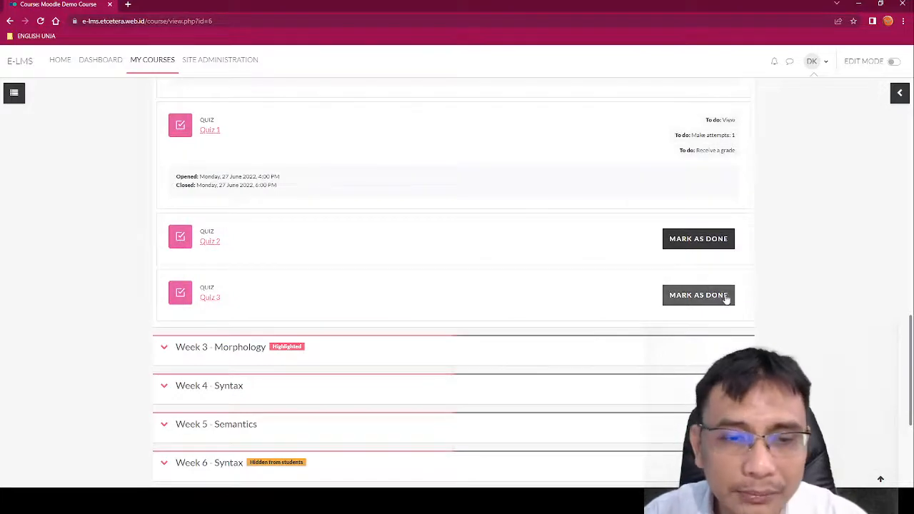
scroll(873, 200, "up", 15)
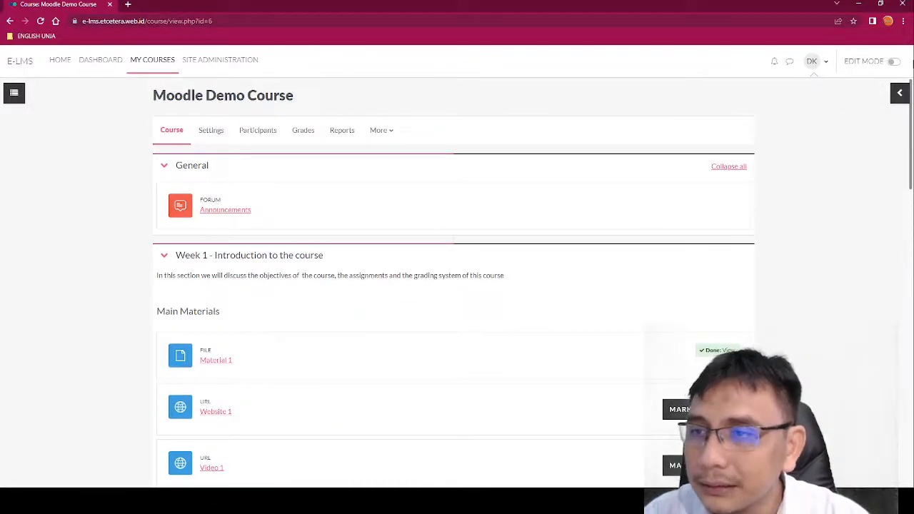
left_click(893, 61)
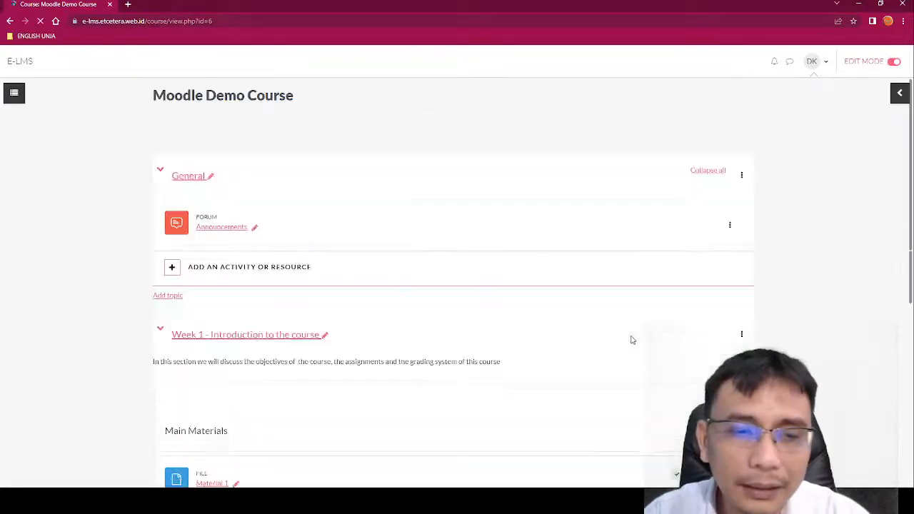
Step: Add a new Quiz activity to the Week 2 - Phonology section
scroll(628, 369, "down", 15)
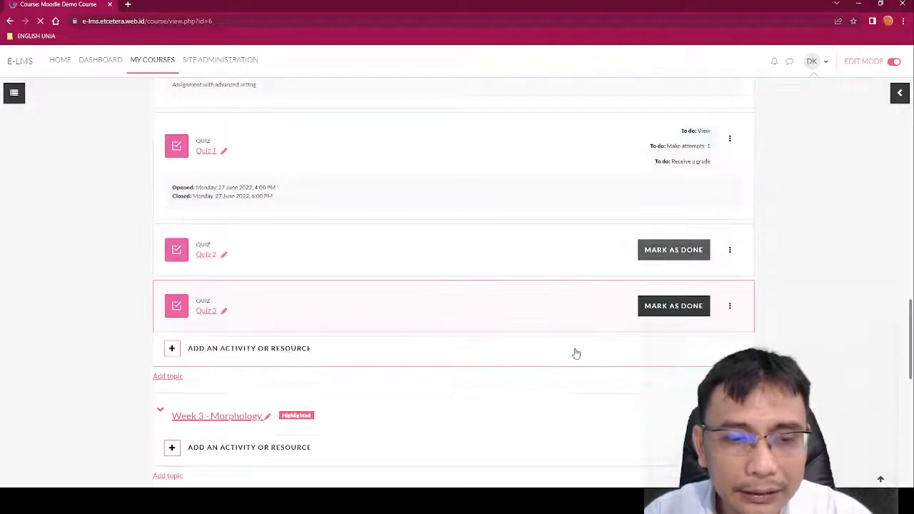
left_click(305, 358)
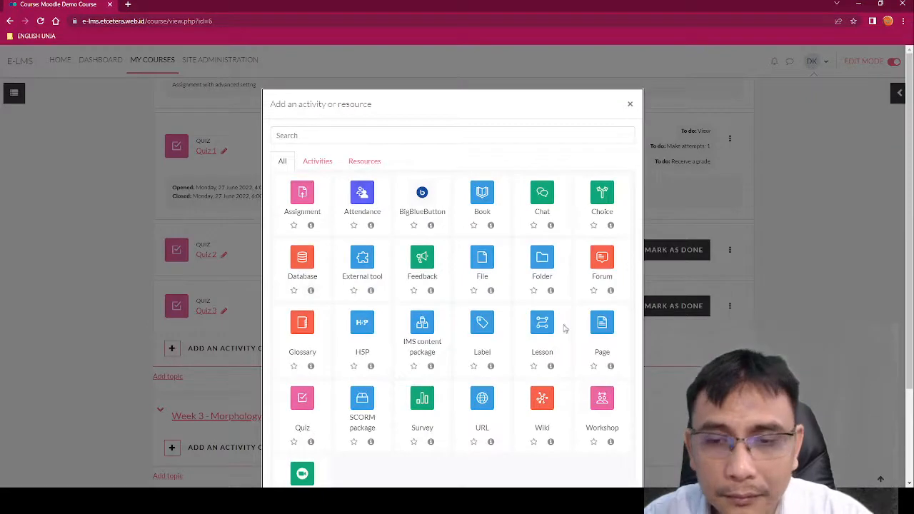
scroll(322, 321, "down", 2)
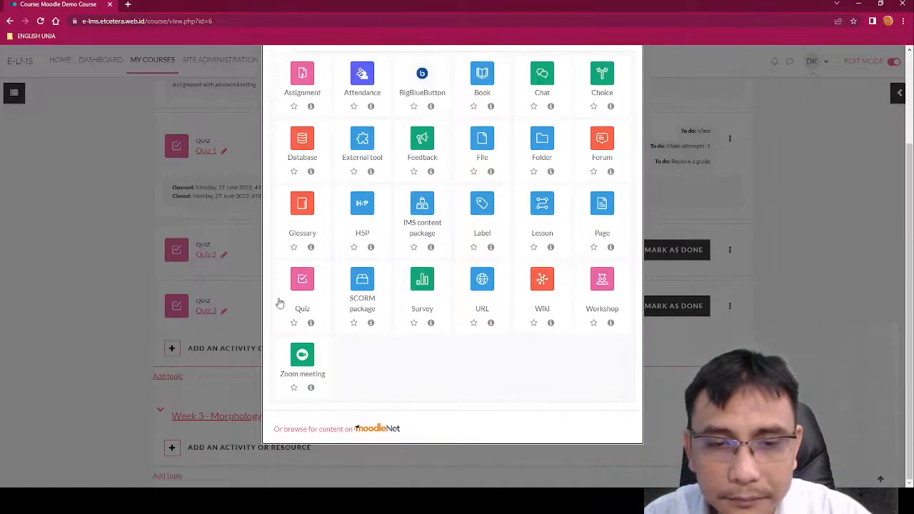
left_click(318, 282)
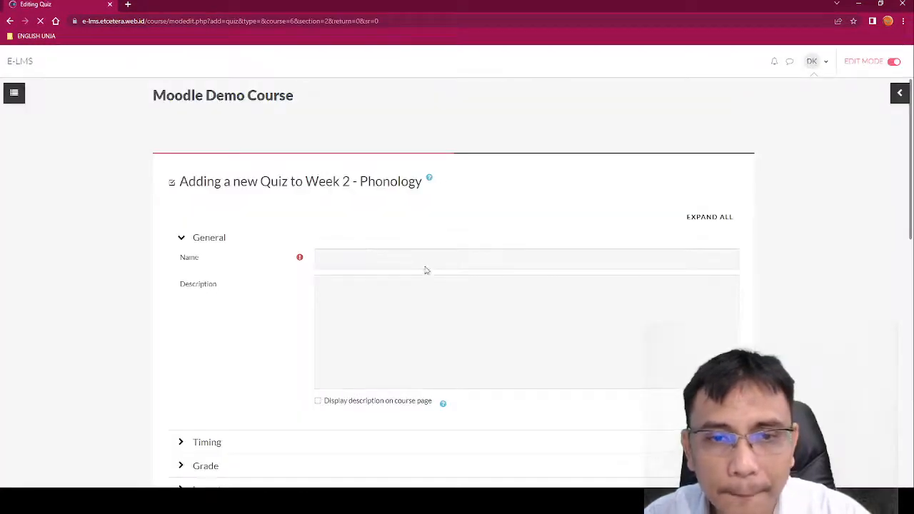
Step: Name the new quiz "Quiz 1A", keep its other settings, and save and display it
left_click(425, 261)
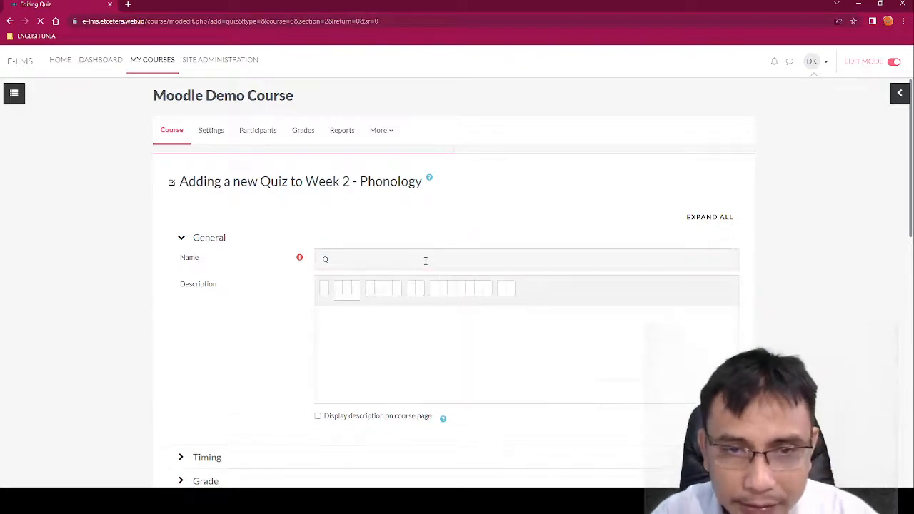
type("u")
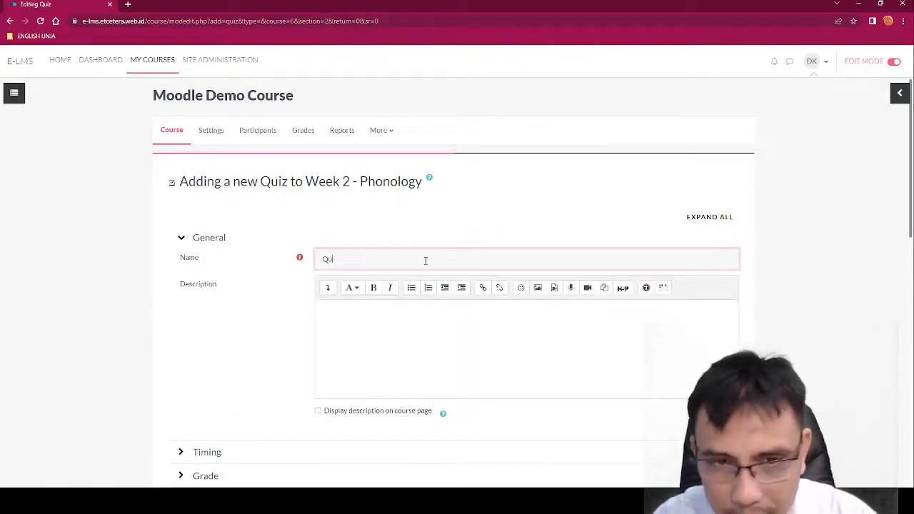
type("iz 1A")
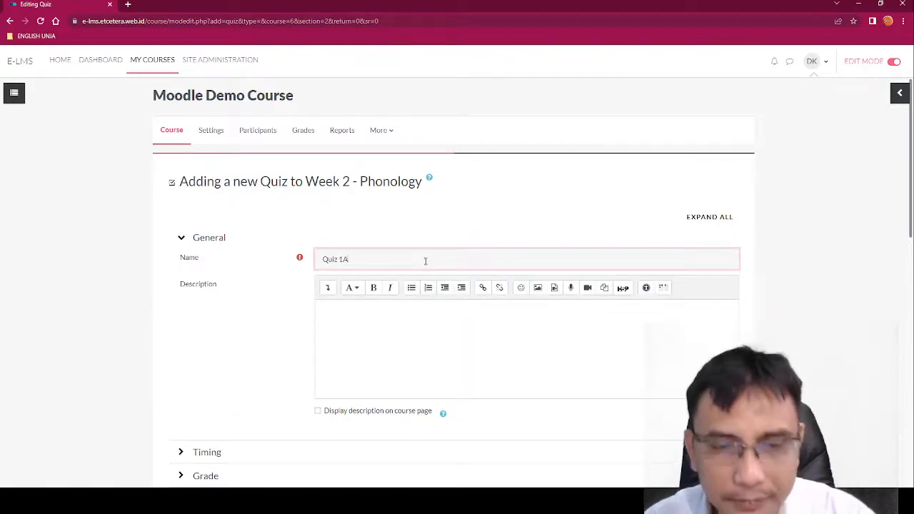
scroll(425, 263, "down", 2)
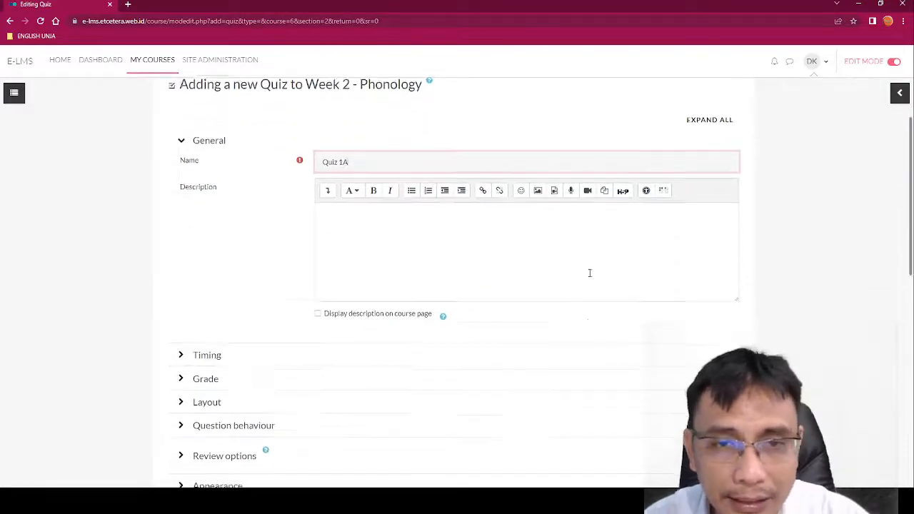
scroll(590, 272, "down", 4)
scroll(386, 386, "down", 4)
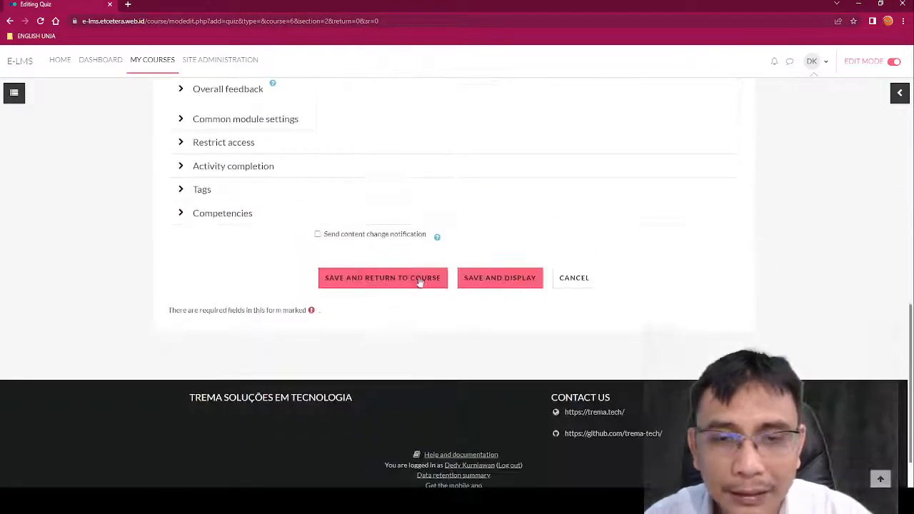
left_click(498, 276)
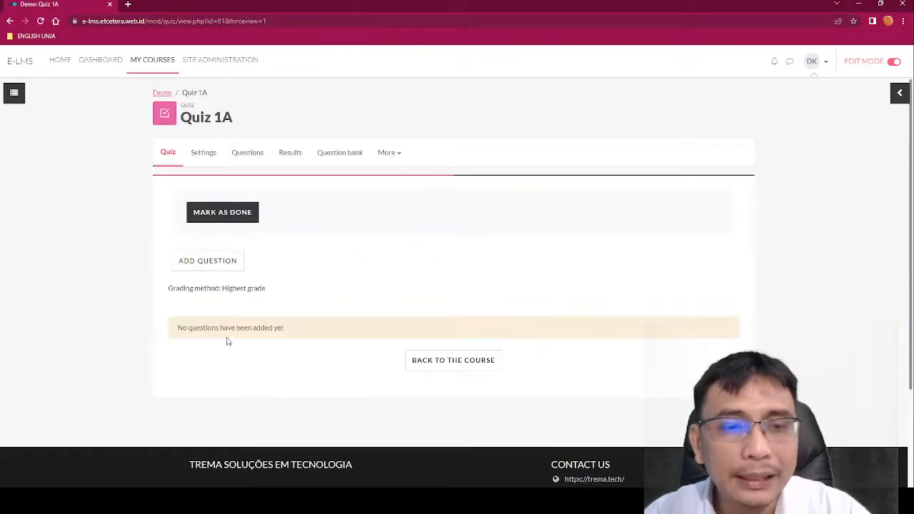
Step: Start adding questions to Quiz 1A from the question bank
left_click(204, 270)
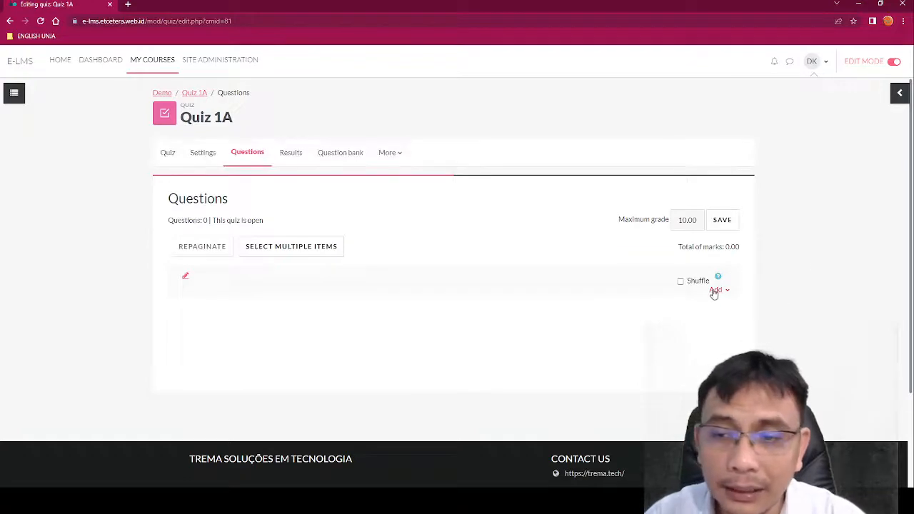
left_click(713, 291)
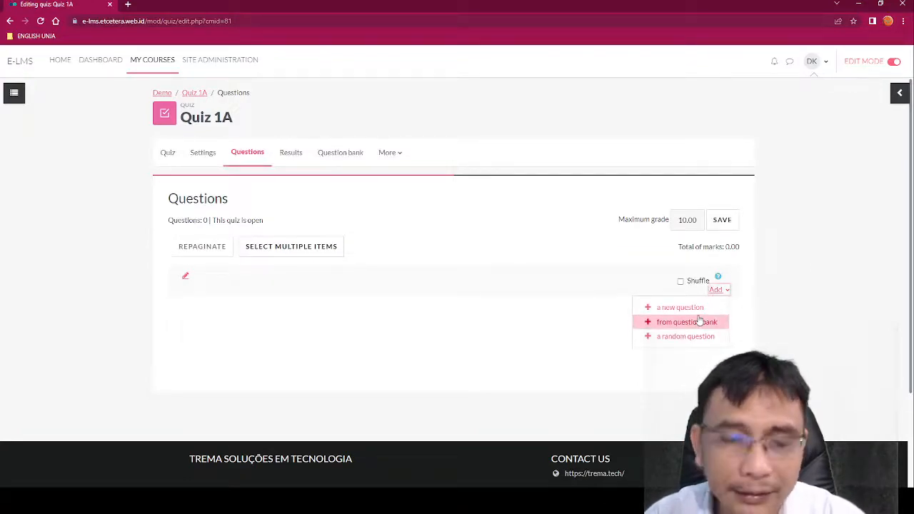
left_click(451, 363)
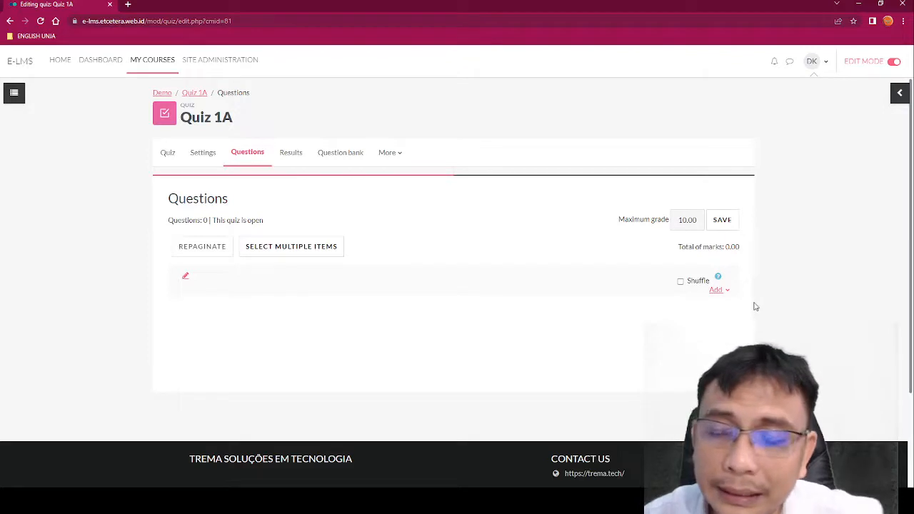
left_click(726, 292)
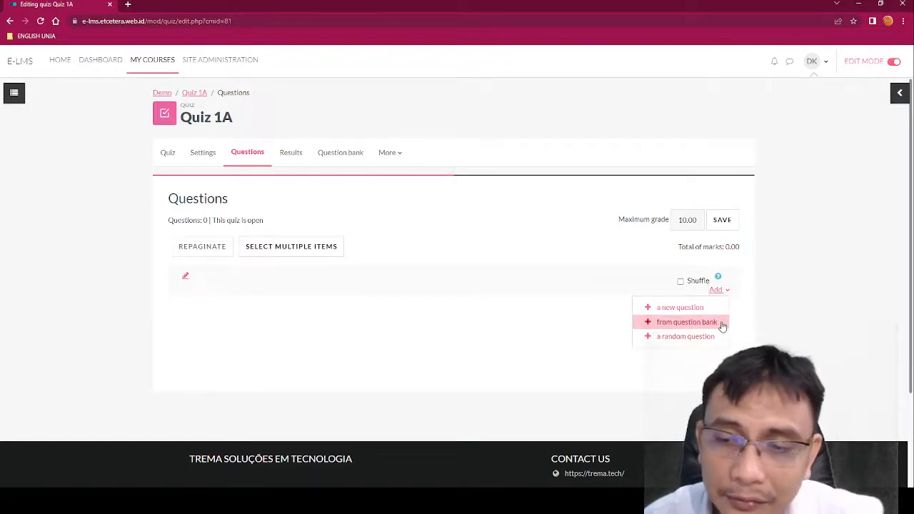
left_click(721, 324)
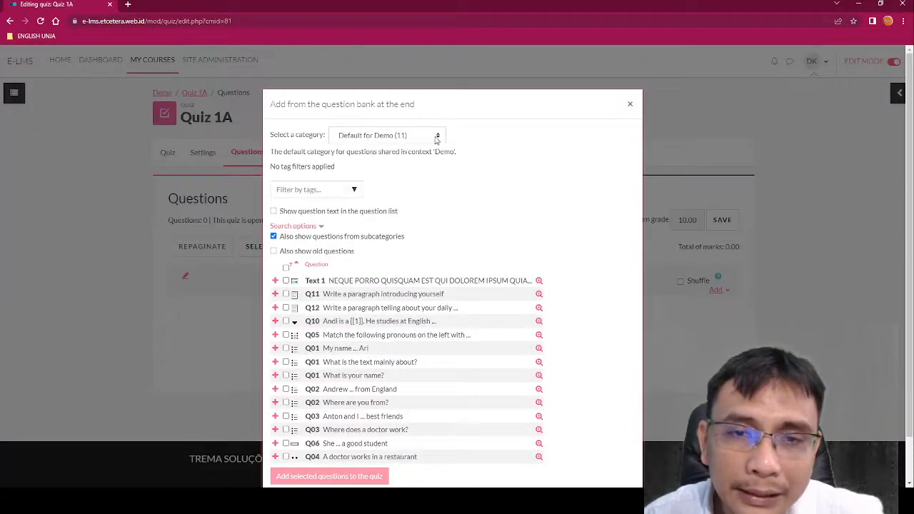
Step: Add questions Q01 and Q03 from the Indicator 1.1 category of the question bank to Quiz 1A
left_click(401, 214)
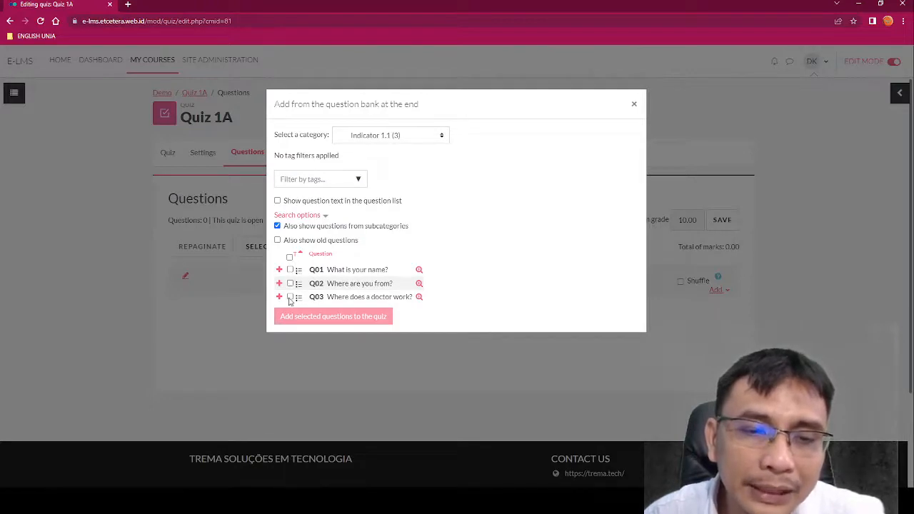
left_click(290, 297)
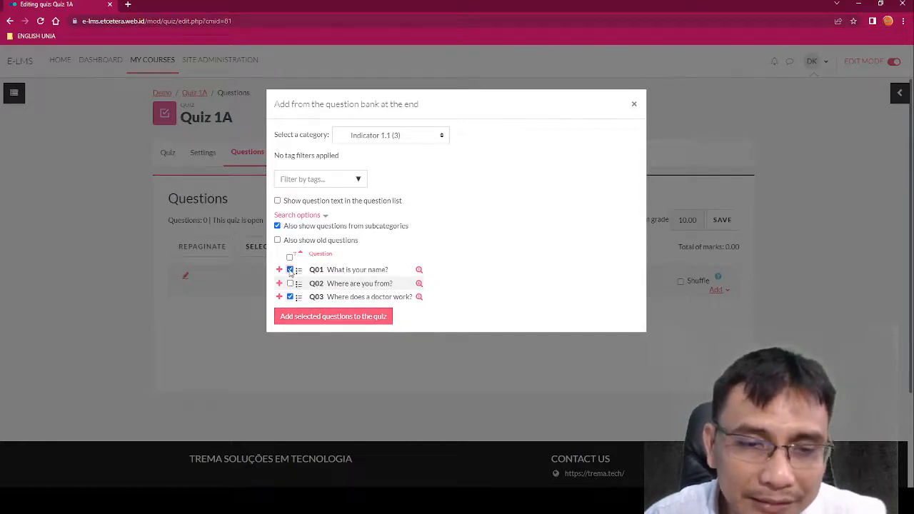
left_click(290, 269)
left_click(328, 318)
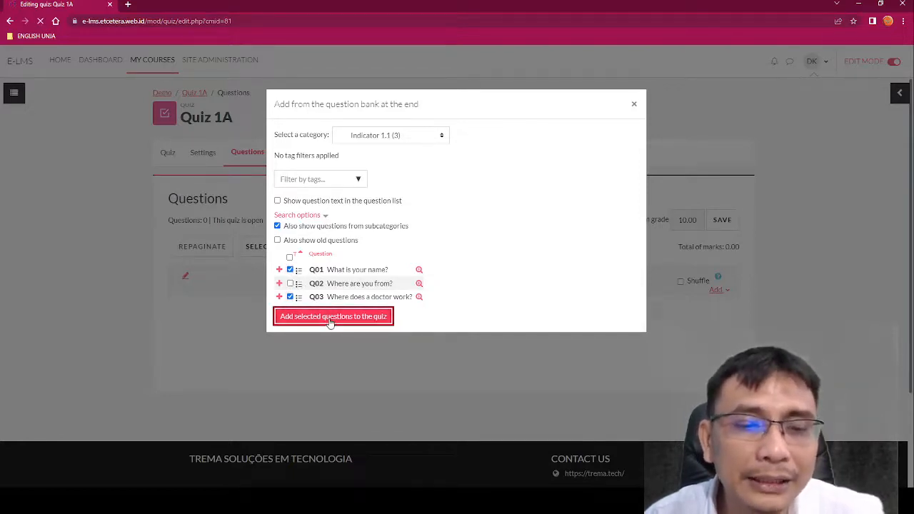
scroll(328, 320, "down", 4)
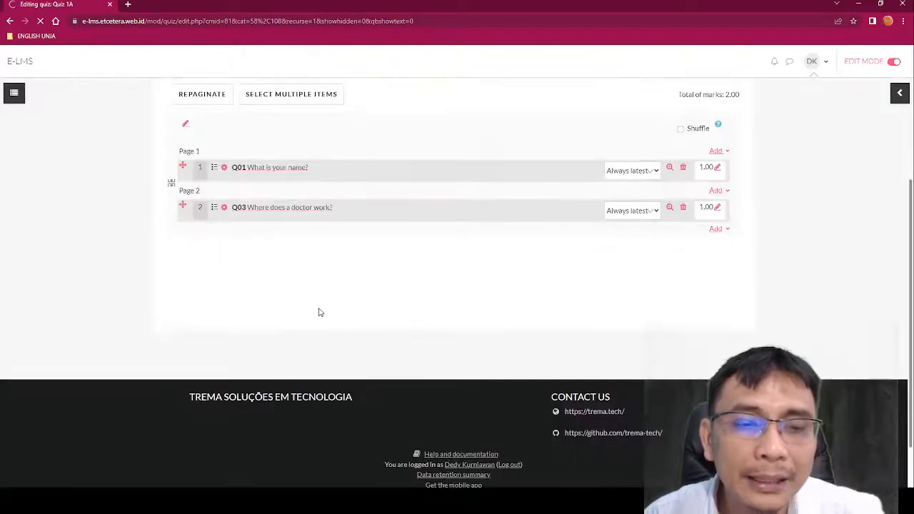
scroll(347, 256, "up", 2)
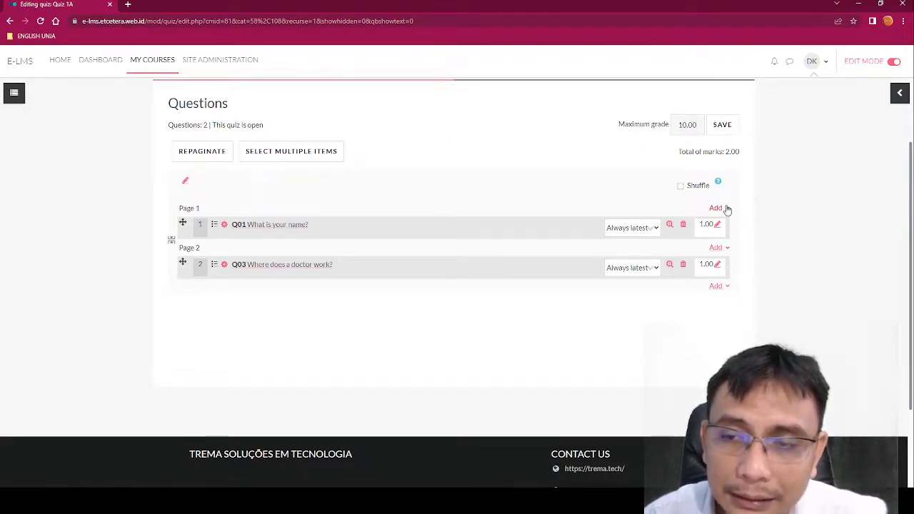
Step: Remove questions Q01 and Q03 from Quiz 1A
left_click(683, 225)
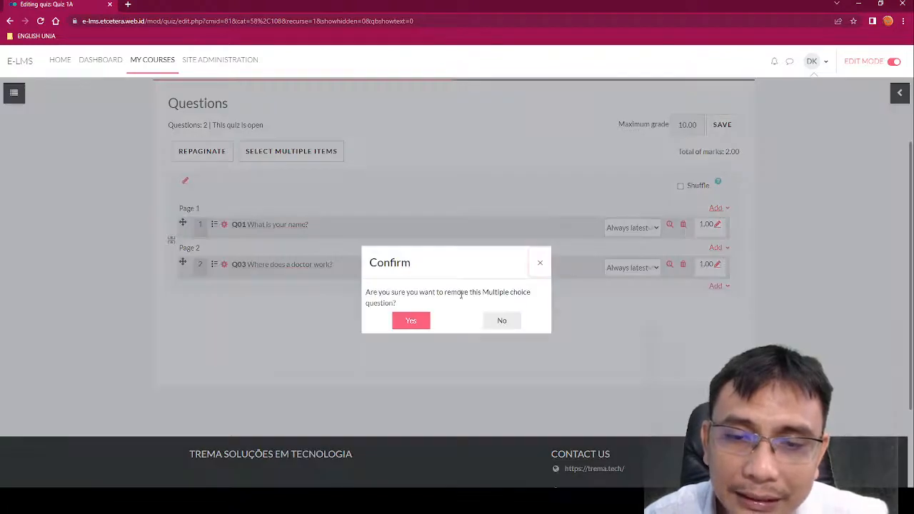
left_click(422, 321)
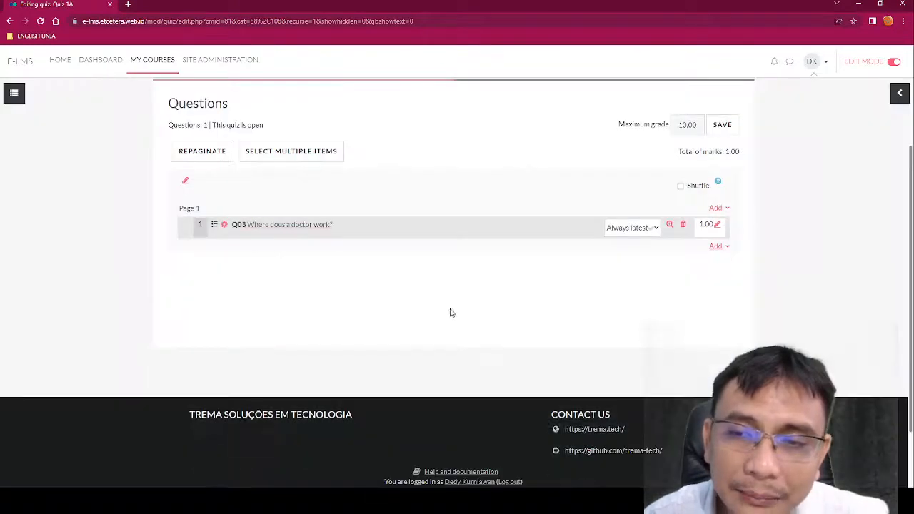
left_click(684, 225)
left_click(420, 322)
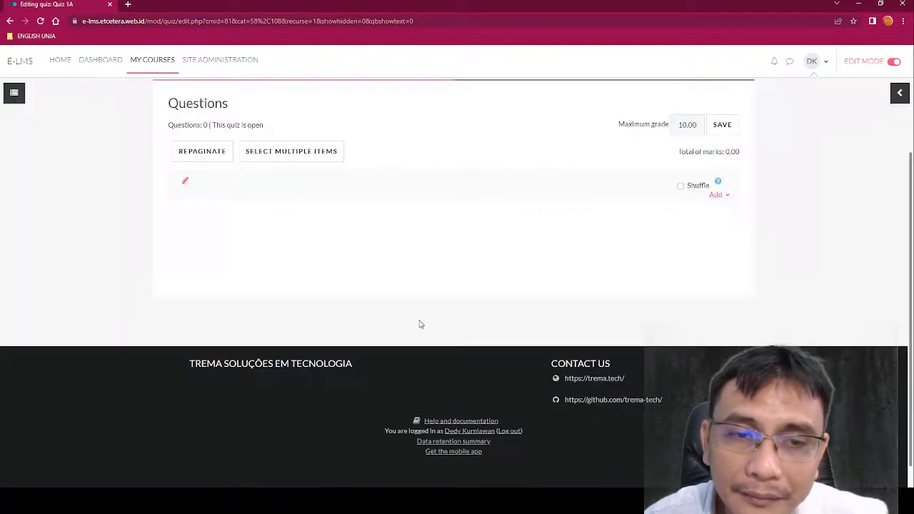
Step: Add 2 random questions from the existing category Indicator 1.1 to Quiz 1A
left_click(725, 196)
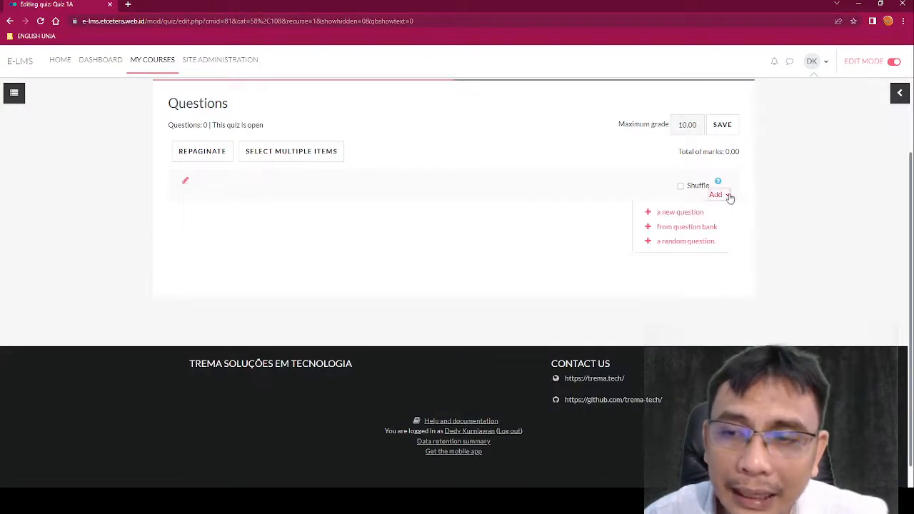
left_click(700, 245)
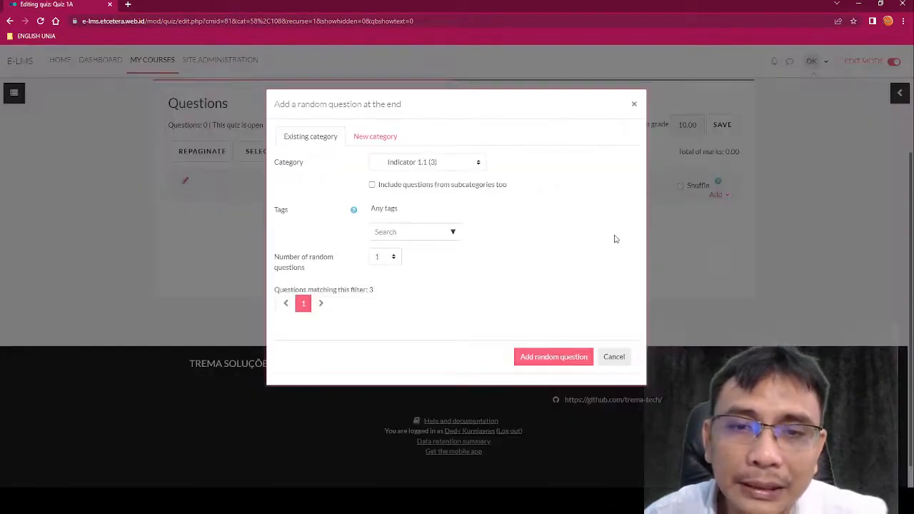
left_click(385, 259)
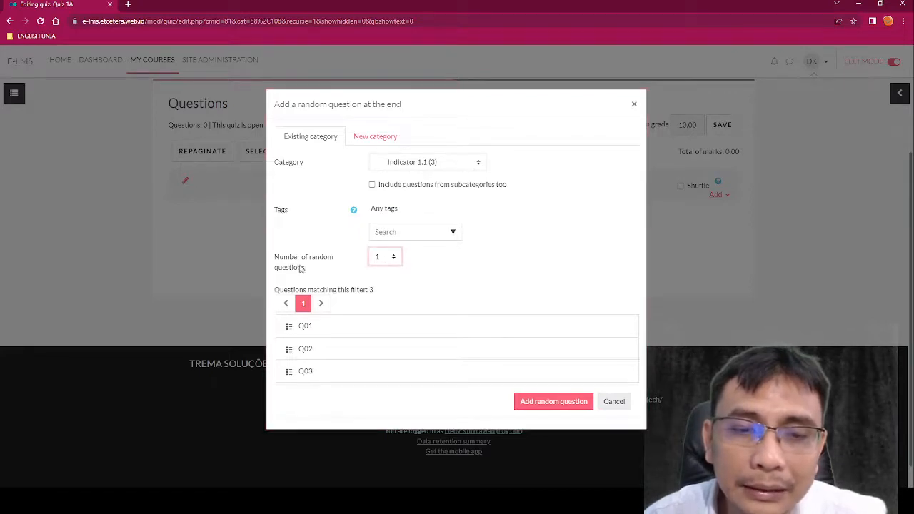
left_click_drag(308, 269, 275, 259)
left_click(393, 256)
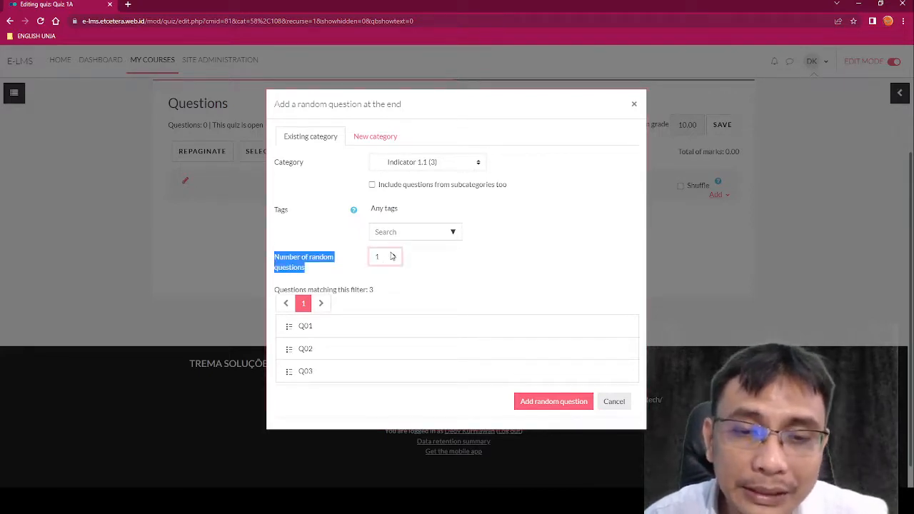
left_click(389, 287)
left_click(470, 269)
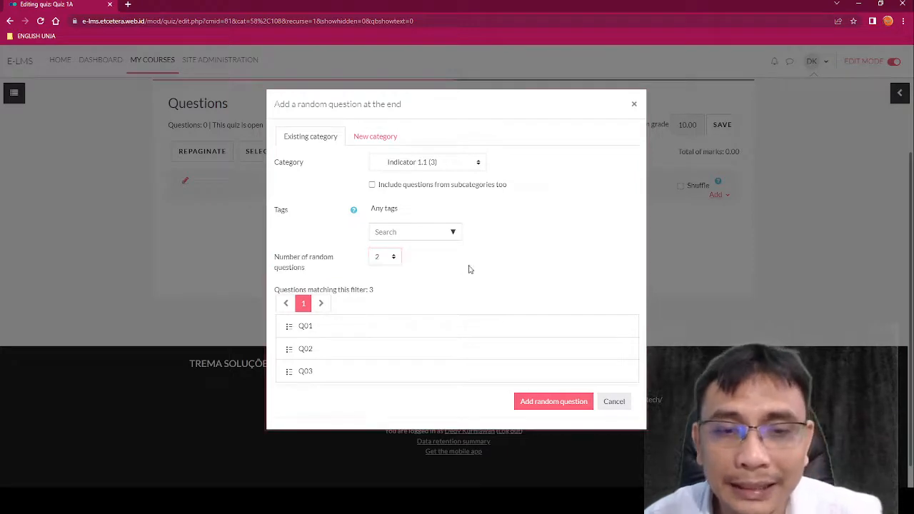
left_click(578, 402)
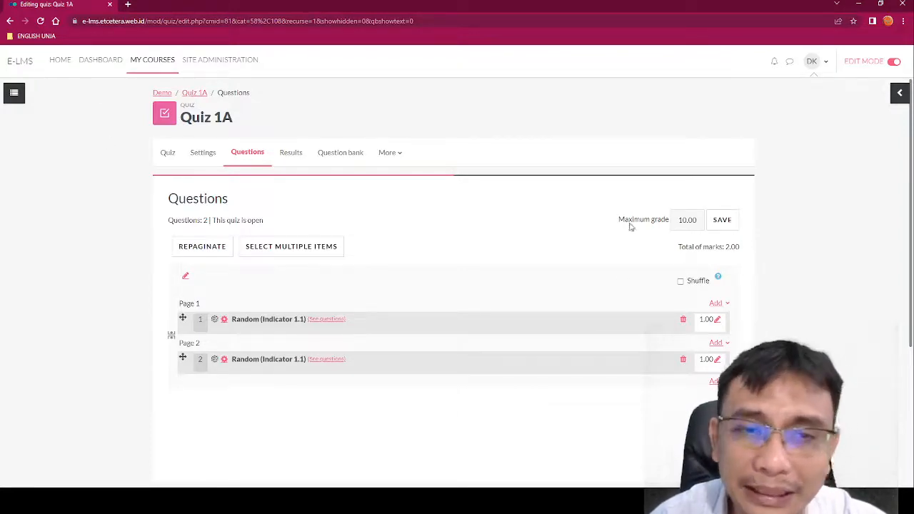
Step: Switch to the Student role and go to the Moodle Demo Course main page
left_click(818, 63)
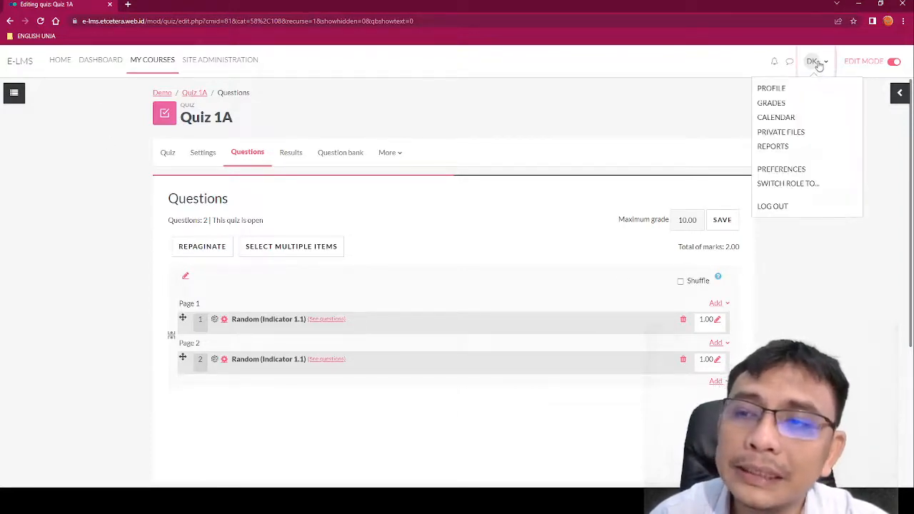
left_click(788, 183)
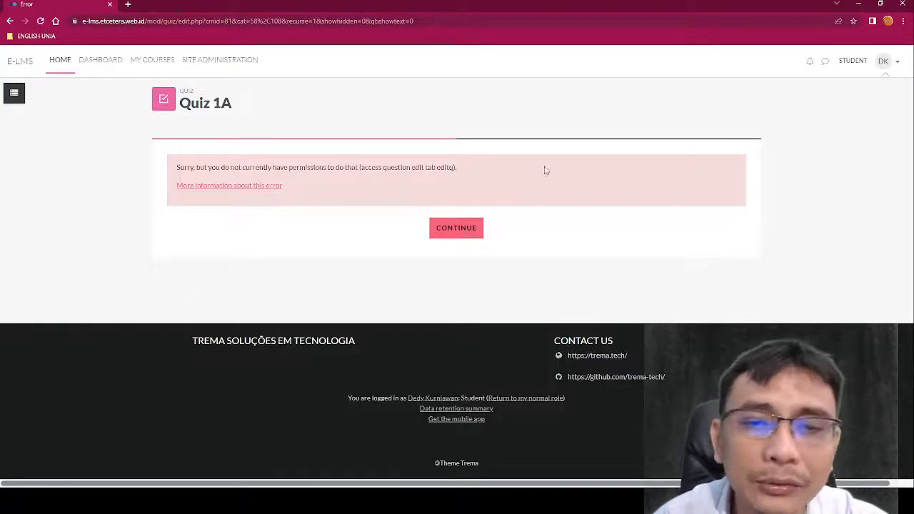
left_click(466, 227)
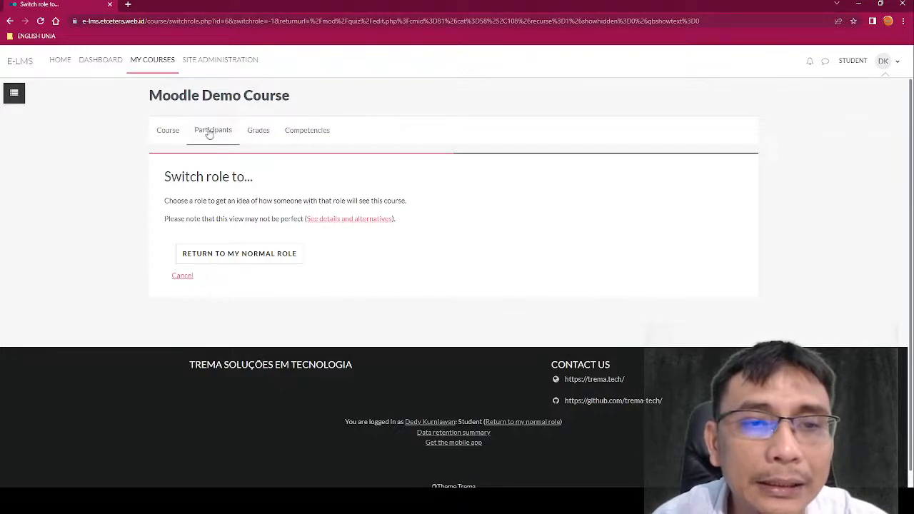
left_click(177, 136)
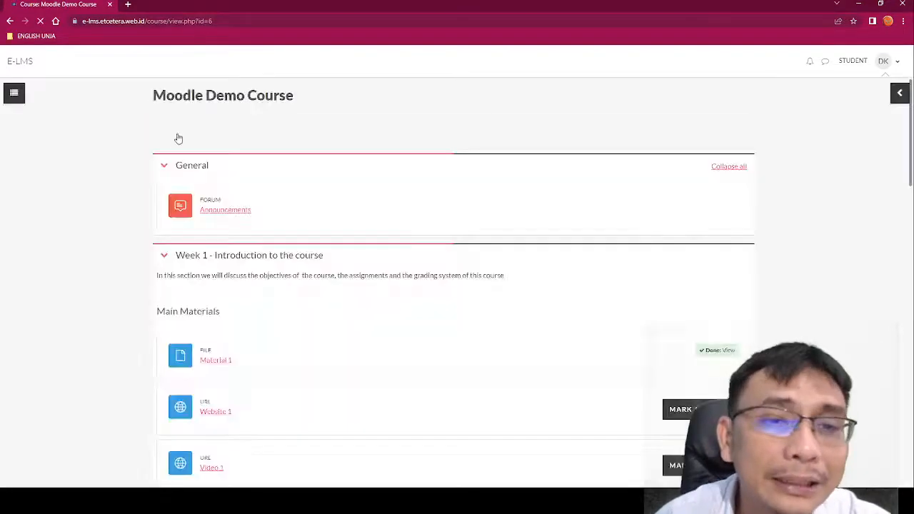
Step: Open Quiz 1A in the Week 2 - Phonology section and start an attempt
scroll(570, 246, "down", 3)
scroll(570, 246, "down", 3)
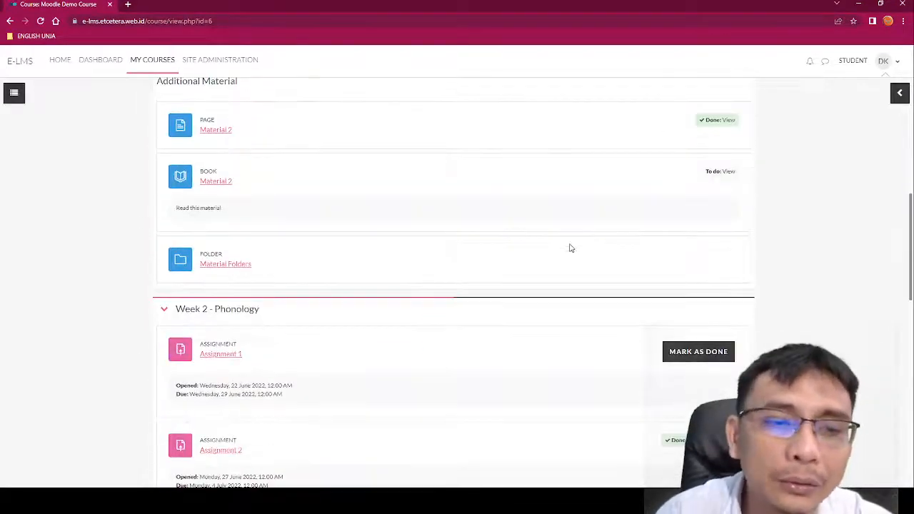
scroll(570, 248, "down", 2)
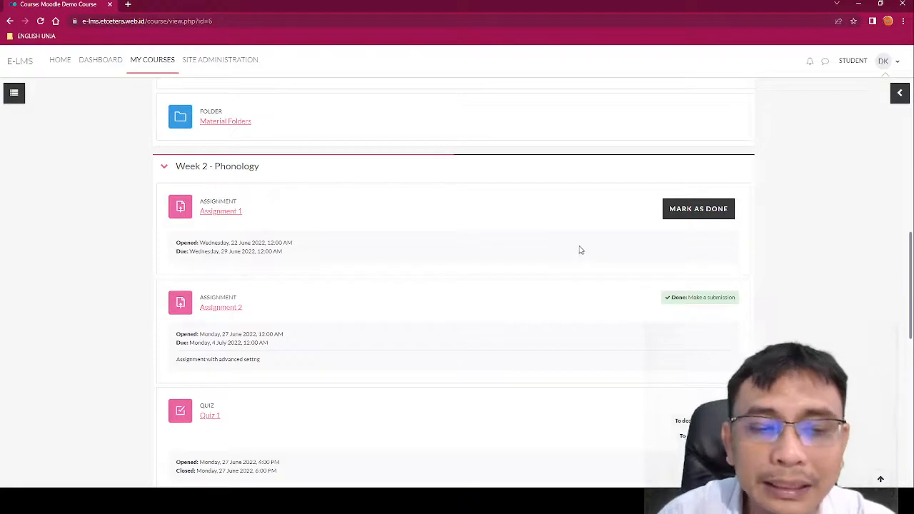
scroll(578, 250, "down", 2)
scroll(578, 250, "down", 3)
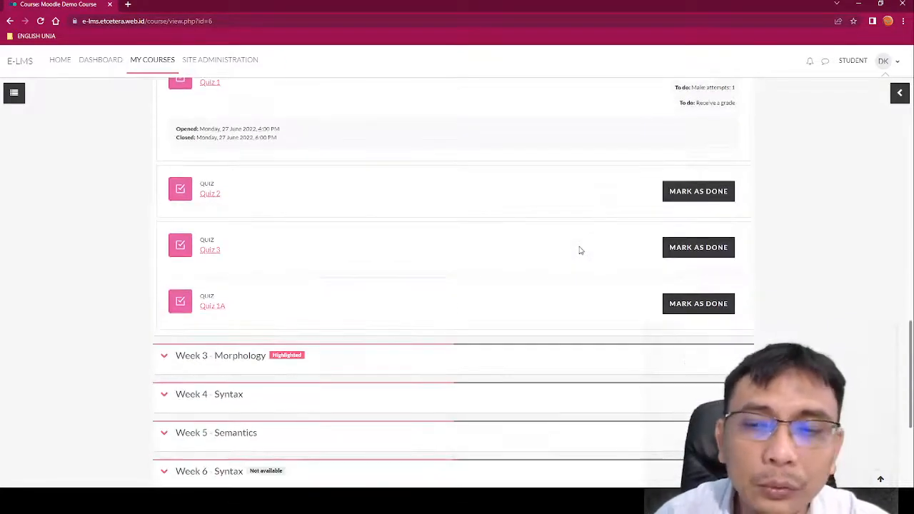
left_click(213, 307)
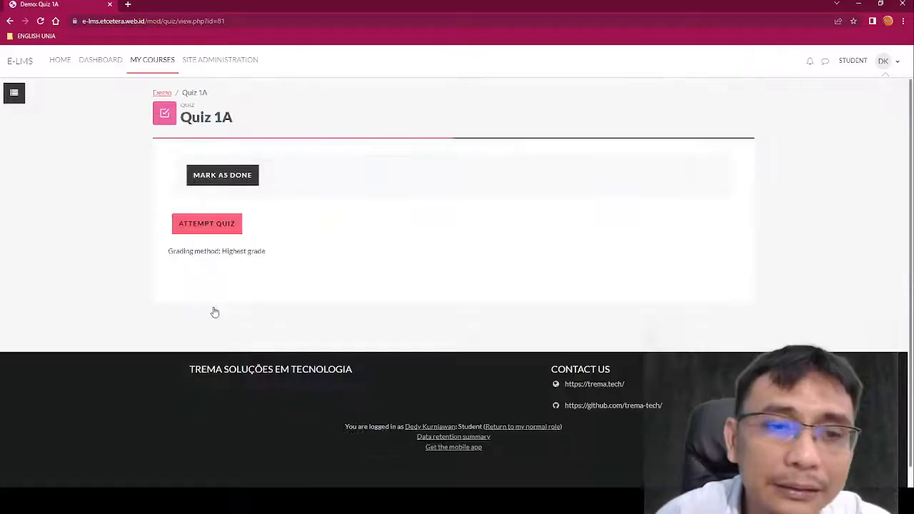
left_click(234, 227)
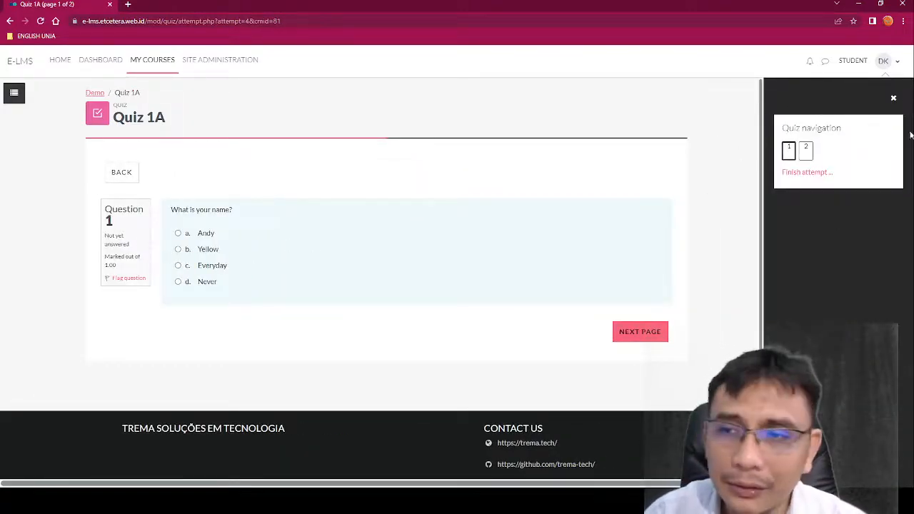
Step: Check which random questions the attempt contains by viewing both pages, reloading, and leaving and resuming the attempt
left_click(806, 150)
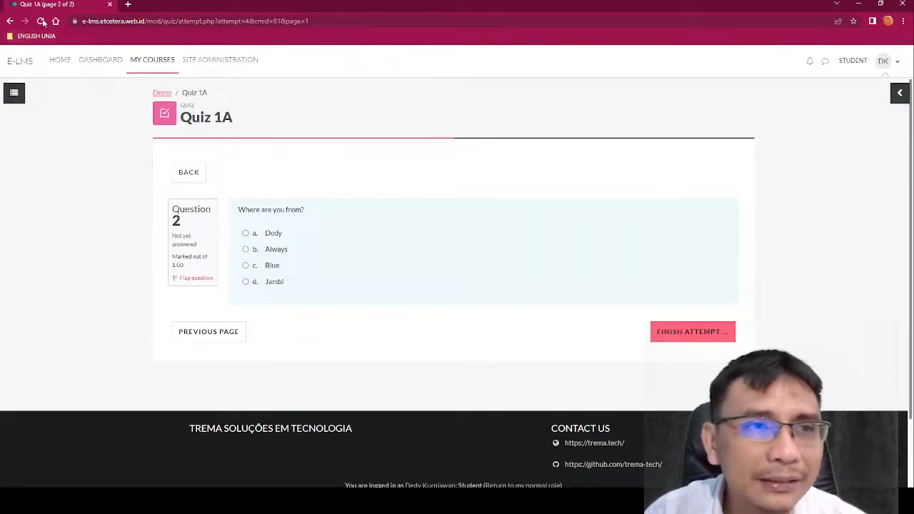
left_click(42, 21)
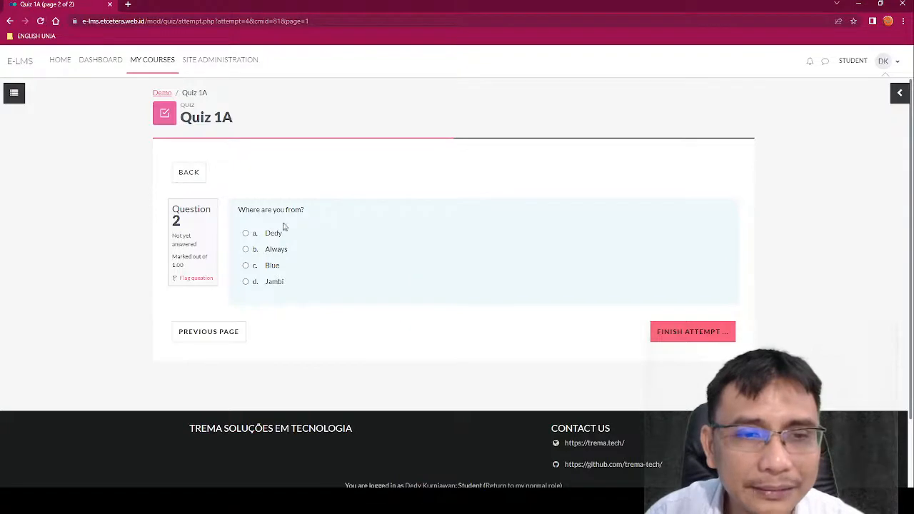
left_click(190, 173)
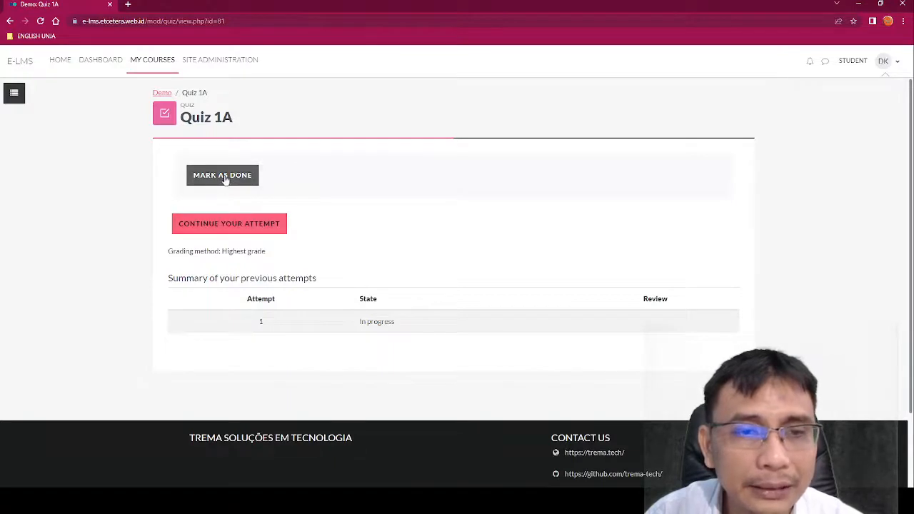
left_click(244, 223)
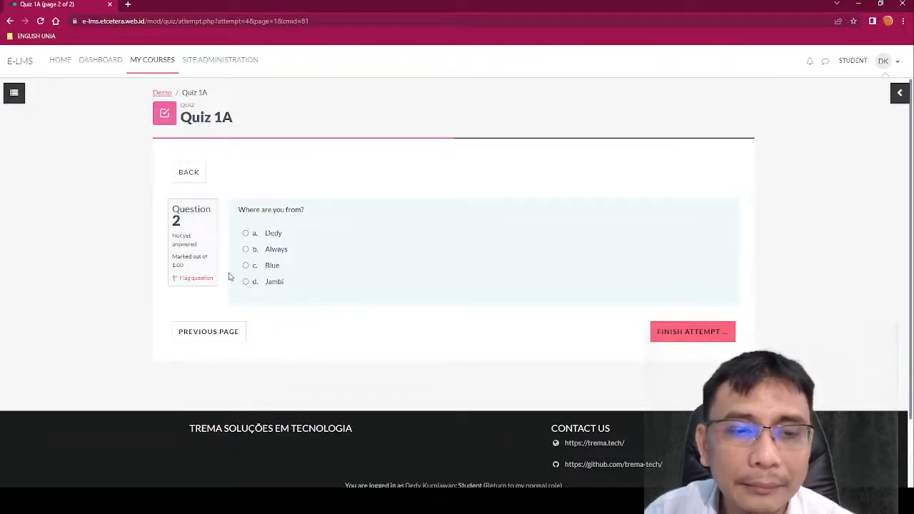
left_click(225, 325)
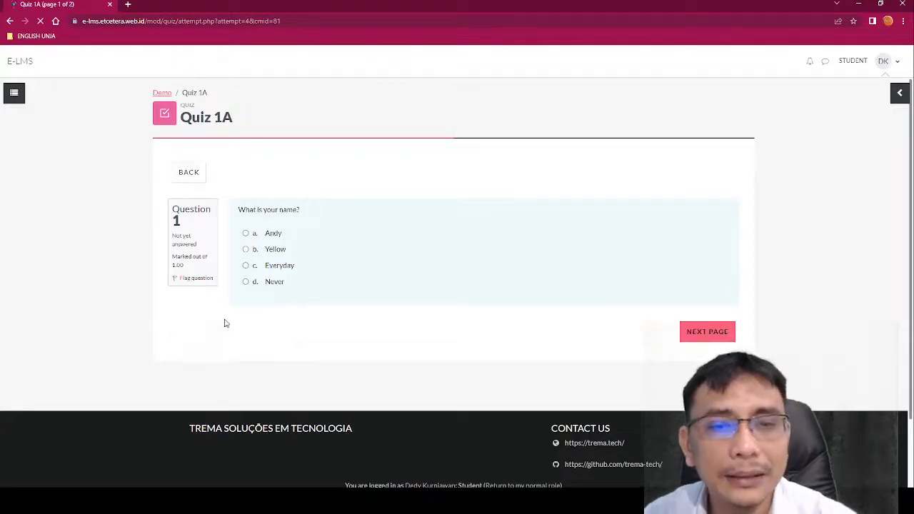
left_click(724, 330)
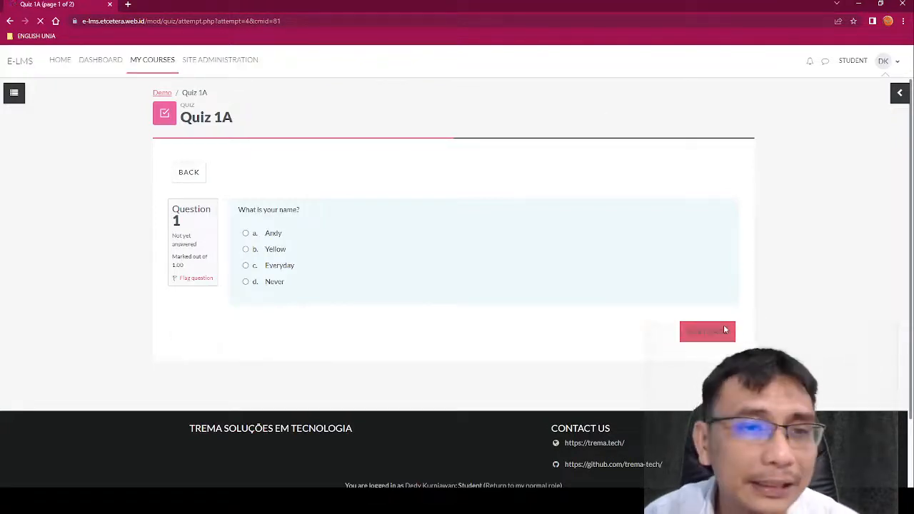
Step: Leave the attempt for the course page and reopen Quiz 1A from the Week 2 - Phonology section
left_click(162, 94)
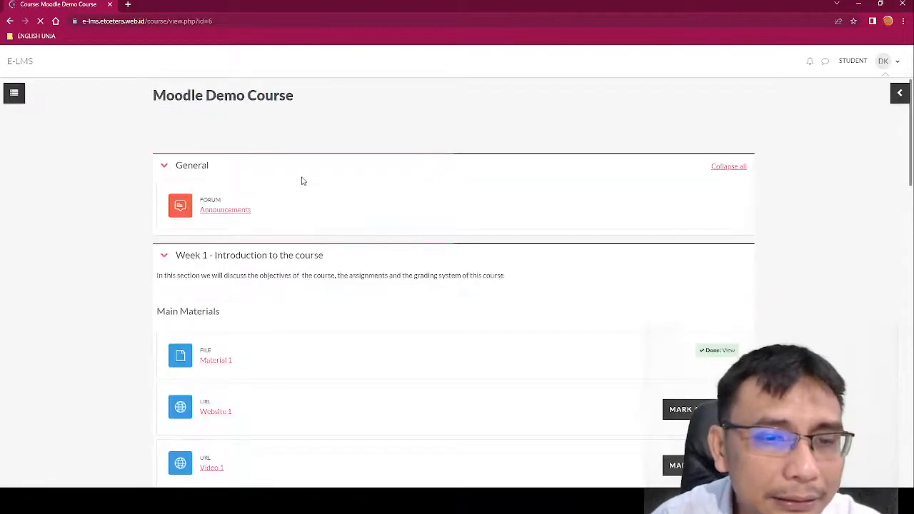
scroll(385, 293, "down", 10)
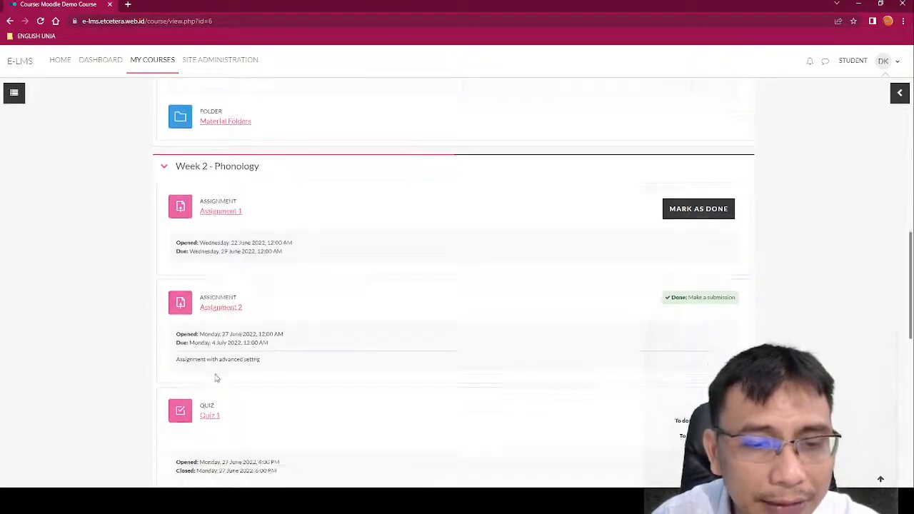
scroll(217, 379, "down", 5)
left_click(214, 307)
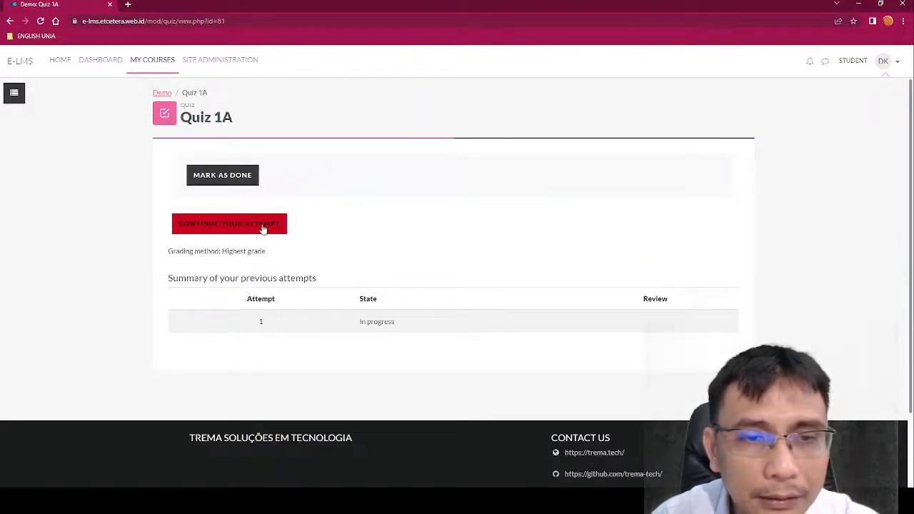
Step: Resume the Quiz 1A attempt and answer question 2 with Jambi and question 1, "What is your name?", with option a
left_click(256, 227)
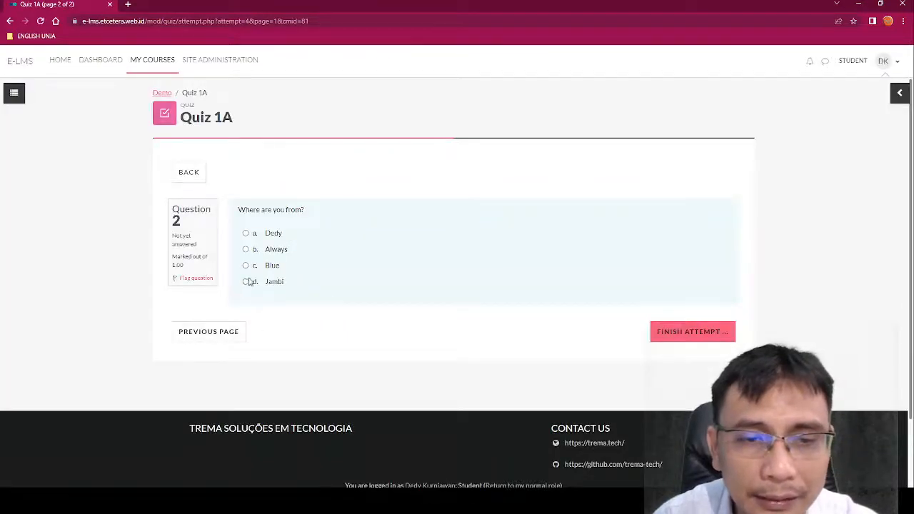
left_click(245, 281)
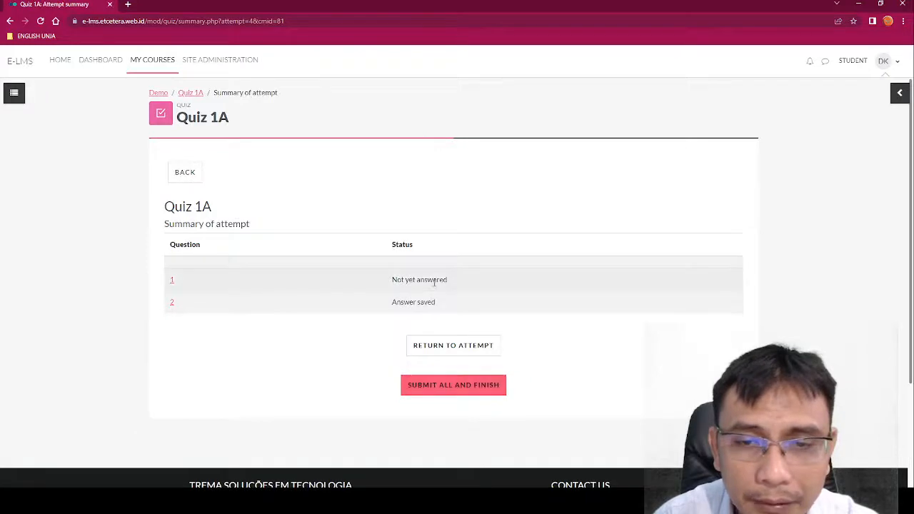
left_click(461, 346)
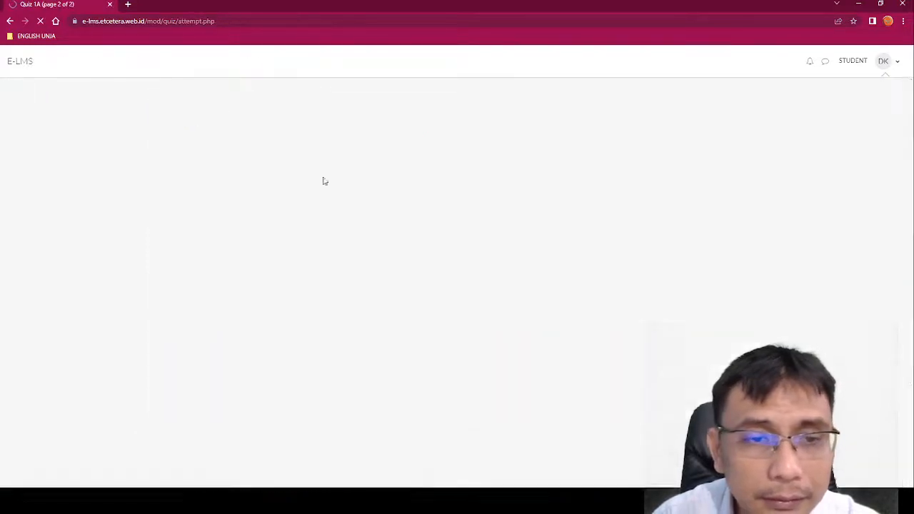
left_click(899, 93)
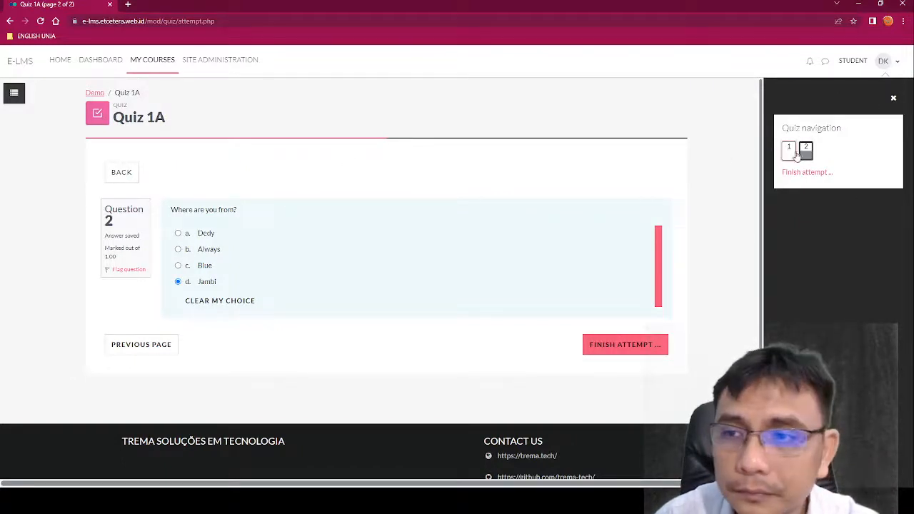
left_click(794, 153)
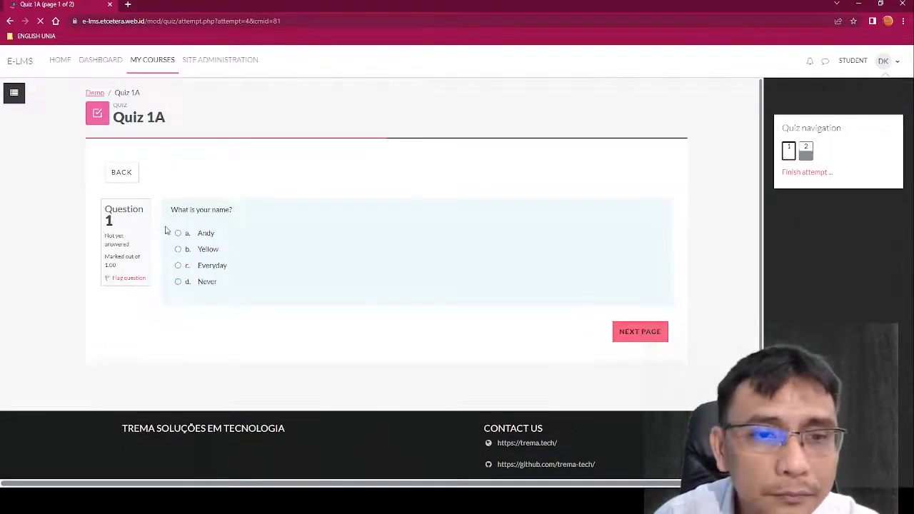
left_click(178, 233)
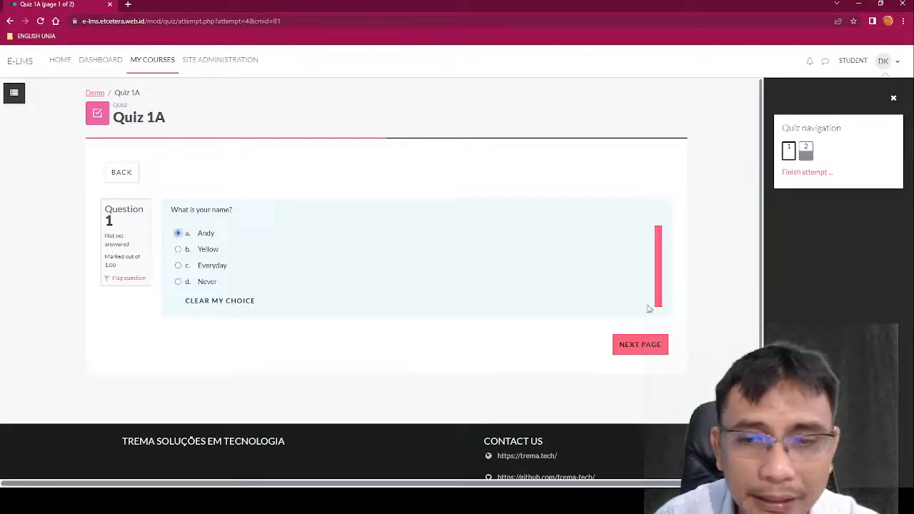
Step: Finish and submit the Quiz 1A attempt with both answers, and review the marks and feedback for each question
left_click(653, 343)
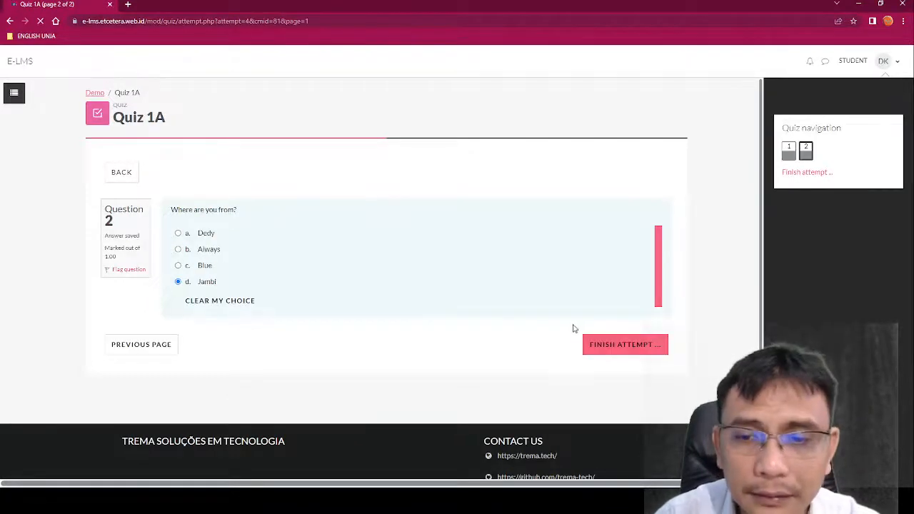
left_click(611, 345)
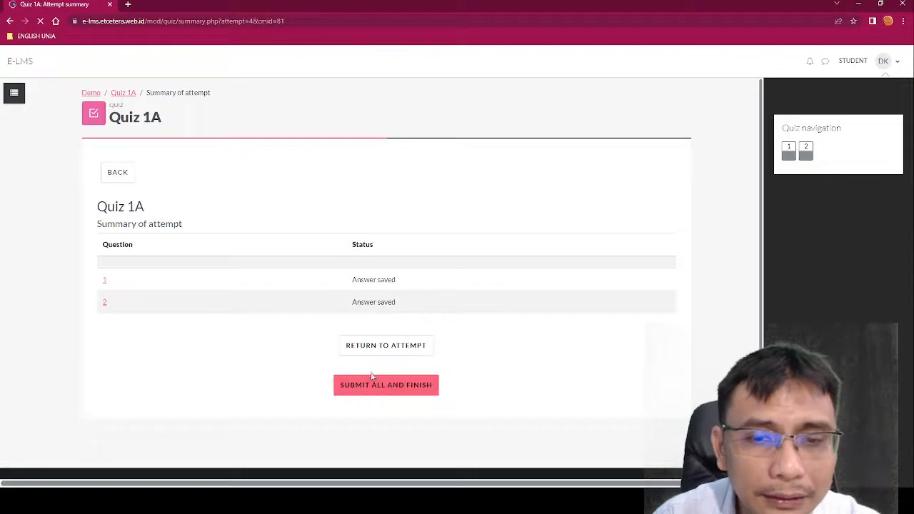
left_click(375, 343)
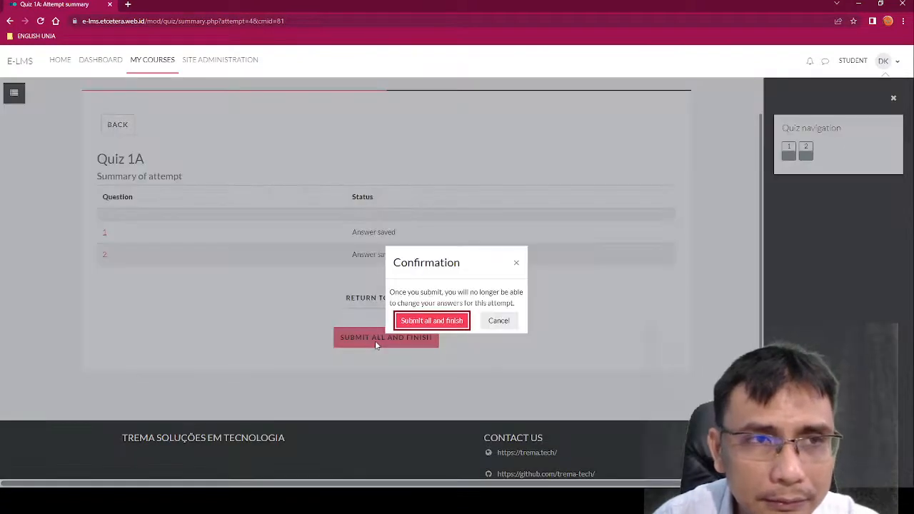
left_click(446, 323)
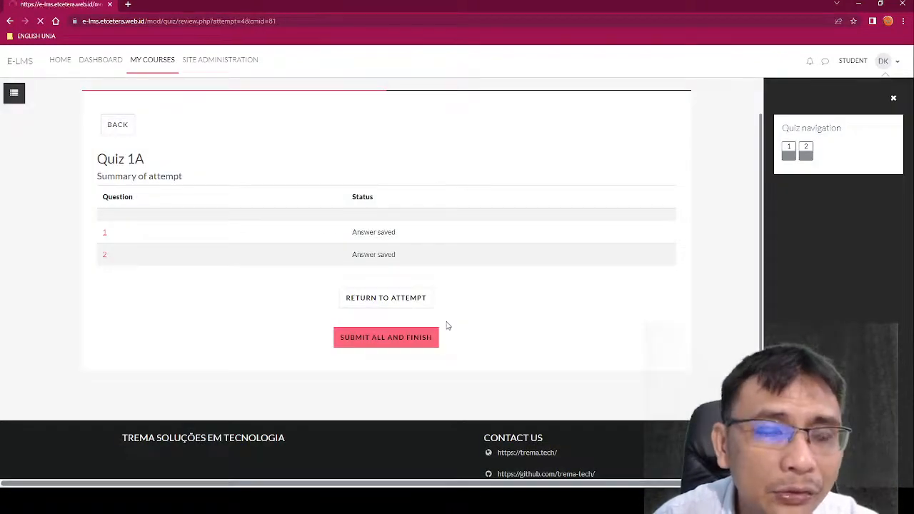
scroll(365, 200, "down", 5)
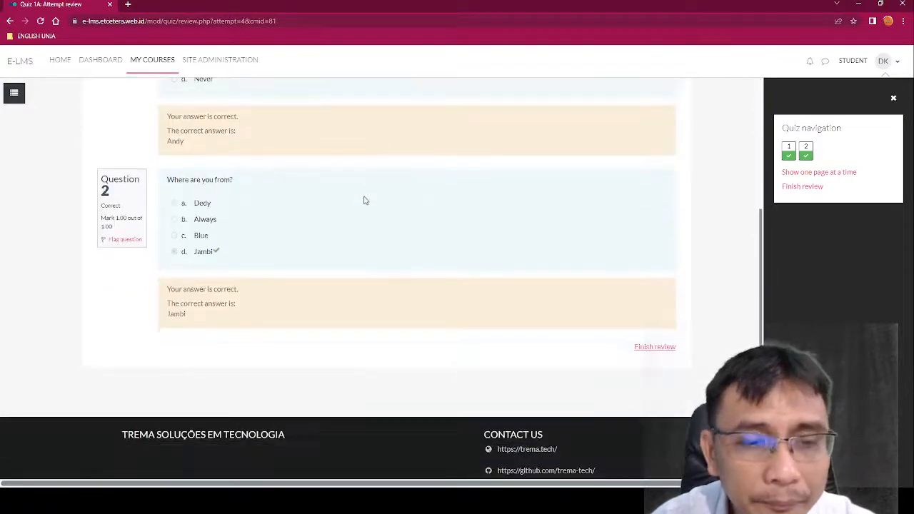
scroll(364, 201, "up", 5)
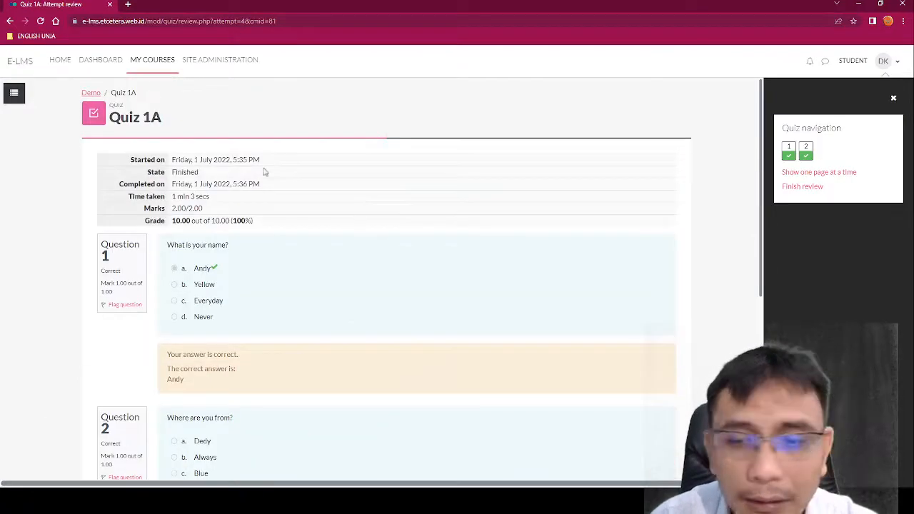
Step: Start another Quiz 1A attempt from the Week 2 - Phonology section and check both of its random questions before returning to the course page
left_click(91, 94)
scroll(375, 257, "down", 8)
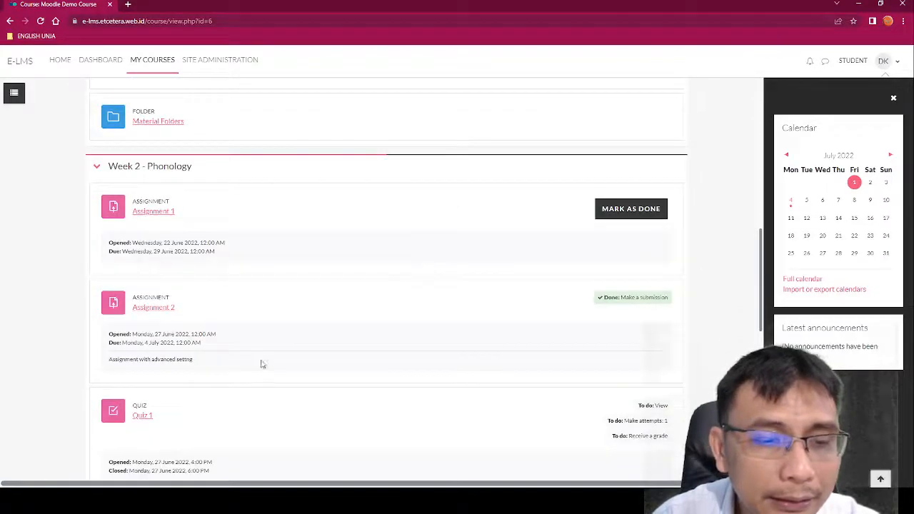
scroll(255, 388, "down", 4)
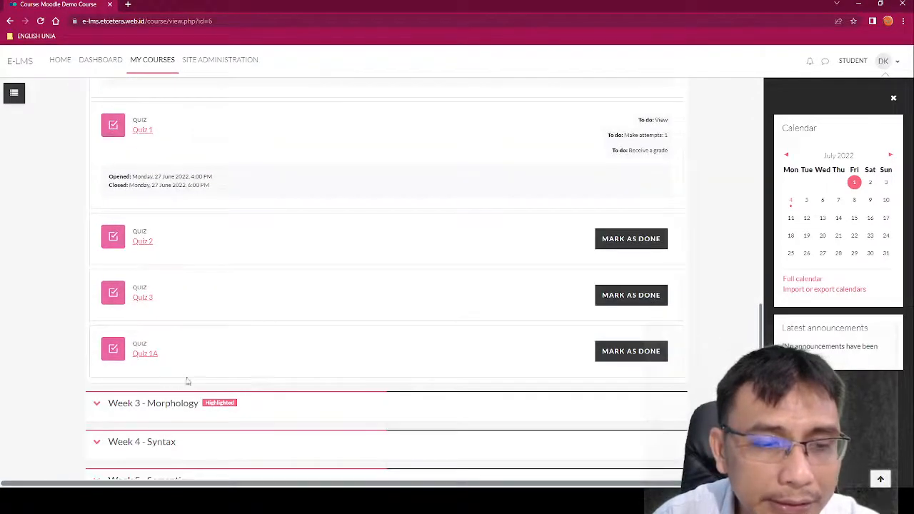
left_click(154, 357)
left_click(228, 225)
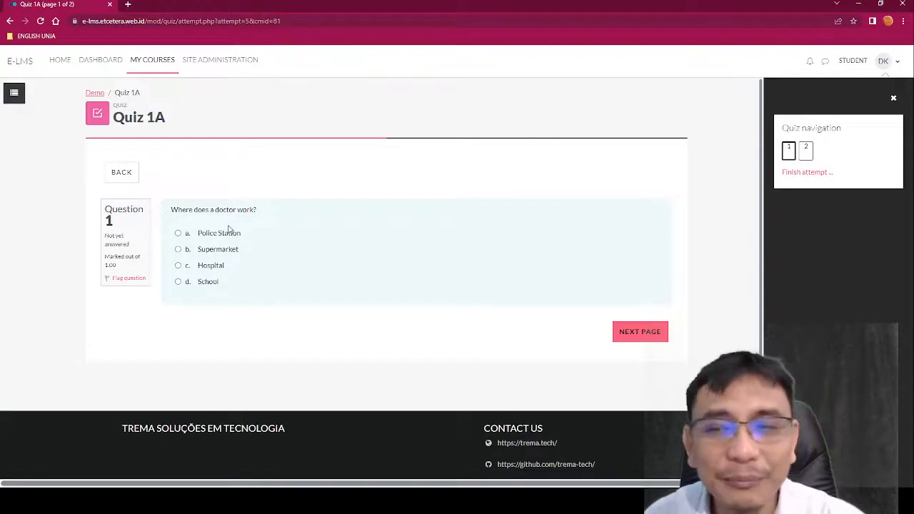
left_click(807, 152)
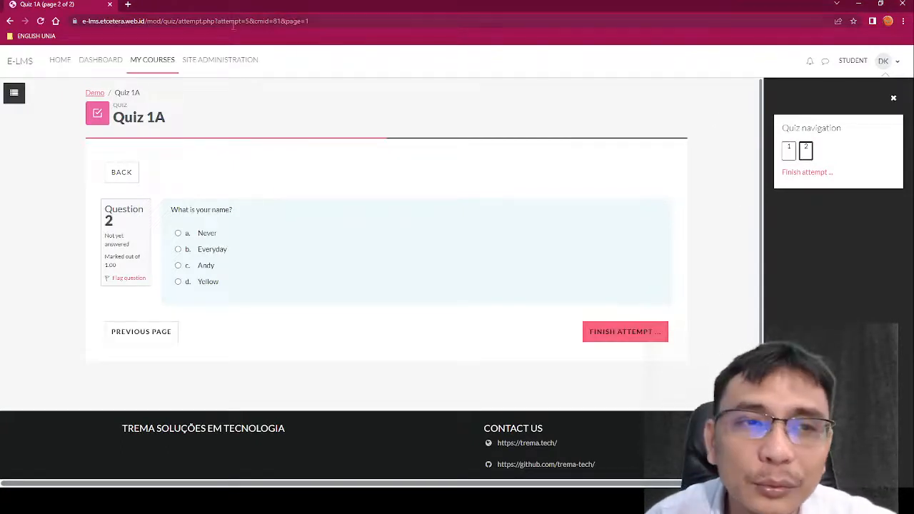
left_click(95, 94)
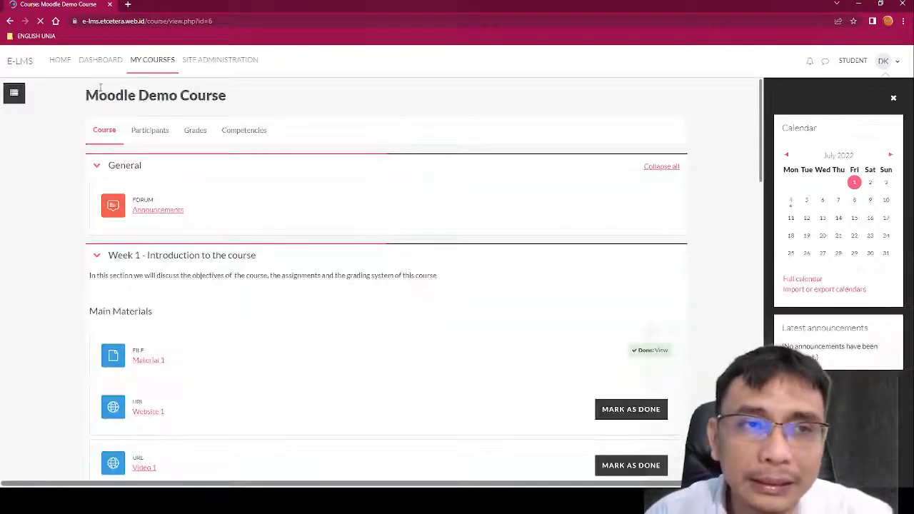